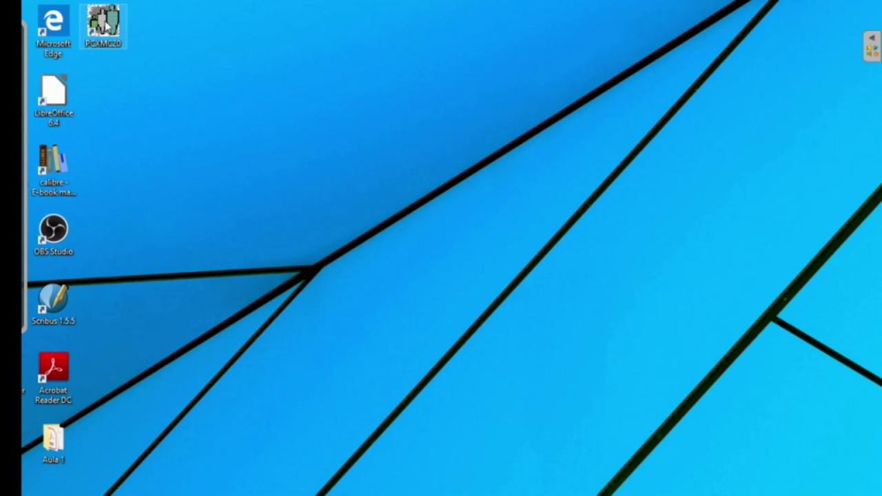
Start PCXMC20 and open the examination data form
{"action": "double_click", "coordinate": [104, 22]}
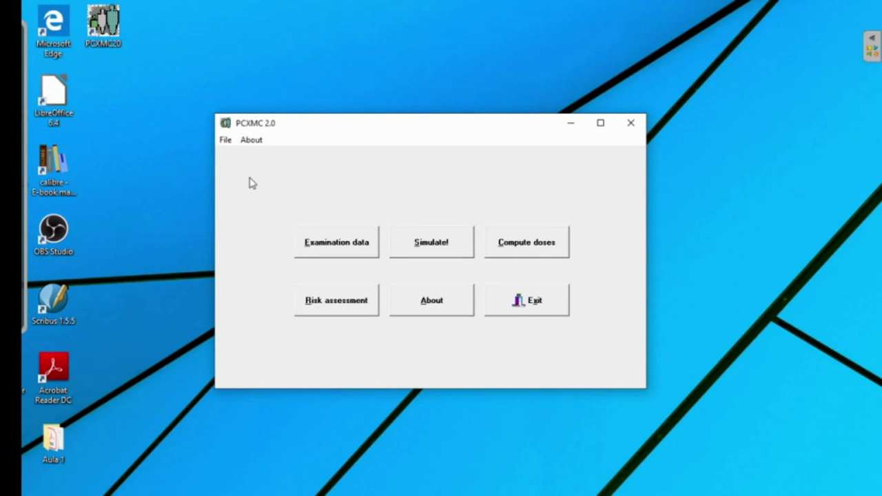
{"action": "left_click", "coordinate": [340, 246]}
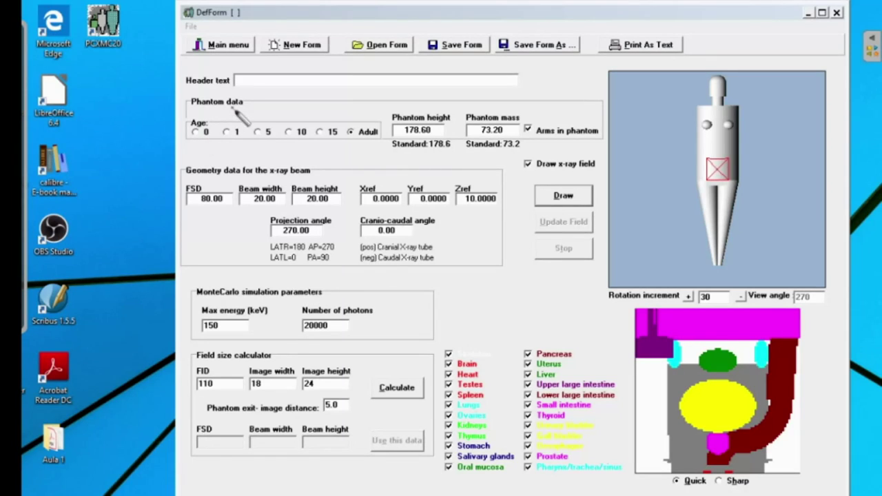
{"action": "mouse_move", "coordinate": [230, 79]}
{"action": "left_mouse_down"}
{"action": "mouse_move", "coordinate": [183, 79]}
{"action": "mouse_move", "coordinate": [224, 75]}
{"action": "left_mouse_up"}
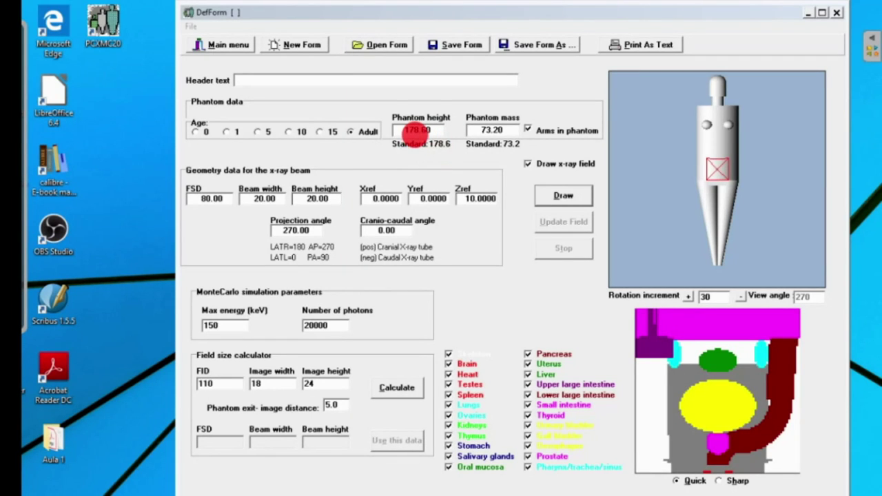
Exclude the arms from the adult phantom
{"action": "left_click", "coordinate": [417, 130]}
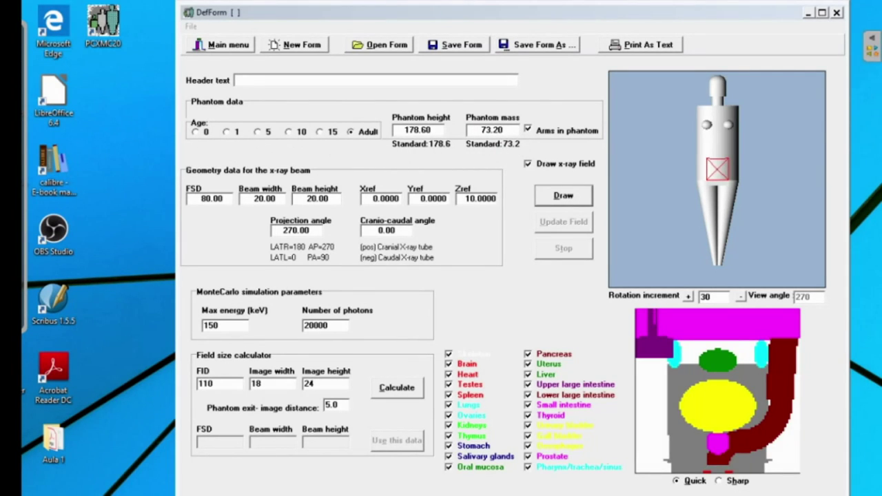
{"action": "left_click", "coordinate": [529, 135]}
{"action": "left_click", "coordinate": [528, 130]}
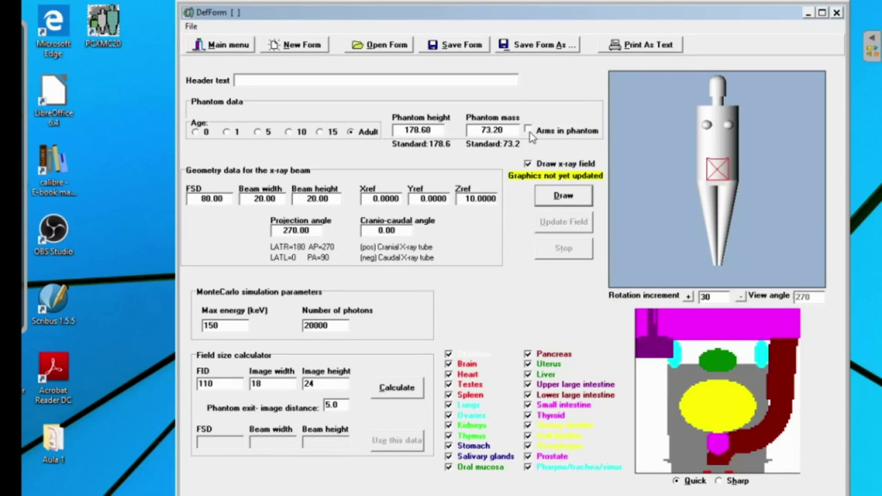
Set the x-ray beam width to 35 and the beam height to 43, and redraw the phantom with the field
{"action": "left_click", "coordinate": [208, 197]}
{"action": "mouse_move", "coordinate": [228, 198]}
{"action": "left_mouse_down"}
{"action": "mouse_move", "coordinate": [183, 197]}
{"action": "mouse_move", "coordinate": [203, 209]}
{"action": "mouse_move", "coordinate": [718, 190]}
{"action": "mouse_move", "coordinate": [688, 153]}
{"action": "mouse_move", "coordinate": [742, 179]}
{"action": "mouse_move", "coordinate": [723, 183]}
{"action": "mouse_move", "coordinate": [769, 200]}
{"action": "mouse_move", "coordinate": [712, 163]}
{"action": "mouse_move", "coordinate": [237, 207]}
{"action": "mouse_move", "coordinate": [250, 212]}
{"action": "left_mouse_up"}
{"action": "left_click", "coordinate": [260, 200]}
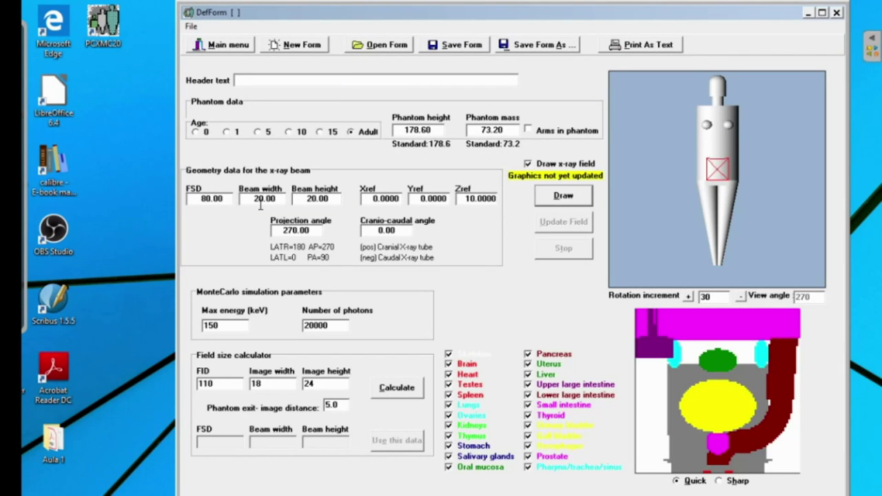
{"action": "key", "text": "BackSpace"}
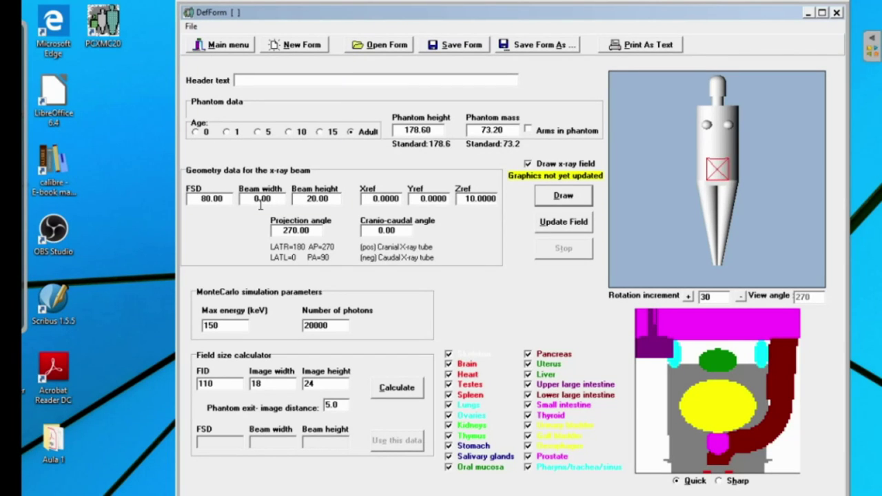
{"action": "type", "text": "3"}
{"action": "left_click", "coordinate": [263, 199]}
{"action": "type", "text": "5"}
{"action": "type", "text": "43"}
{"action": "left_click", "coordinate": [563, 197]}
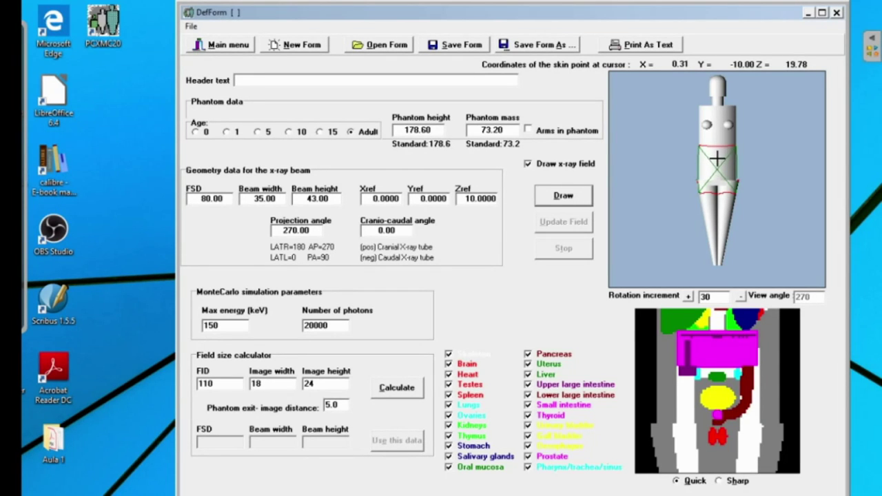
Move the x-ray field up the phantom's torso to about Z 27.8 and redraw the organ image in Sharp quality
{"action": "left_click", "coordinate": [717, 158]}
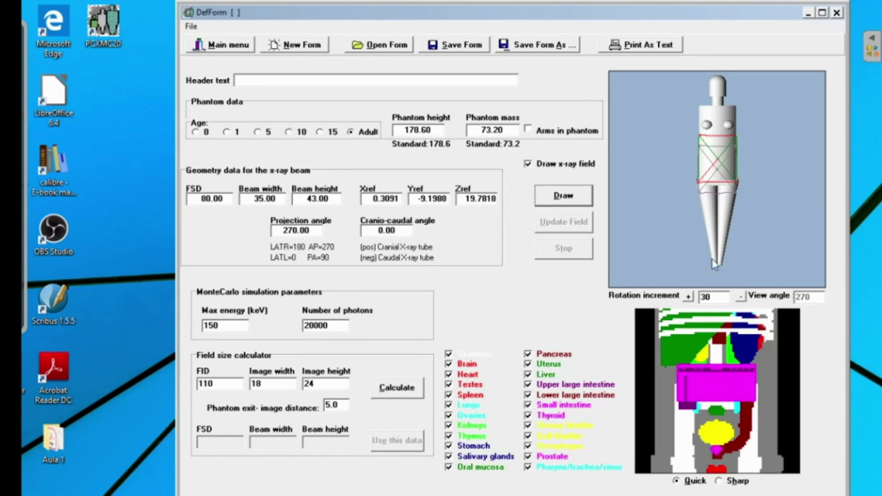
{"action": "left_click", "coordinate": [719, 154]}
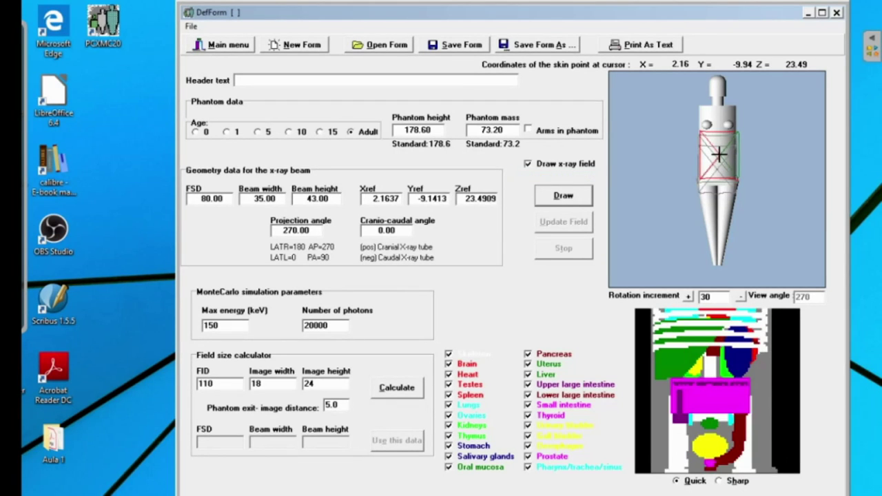
{"action": "left_click", "coordinate": [717, 150]}
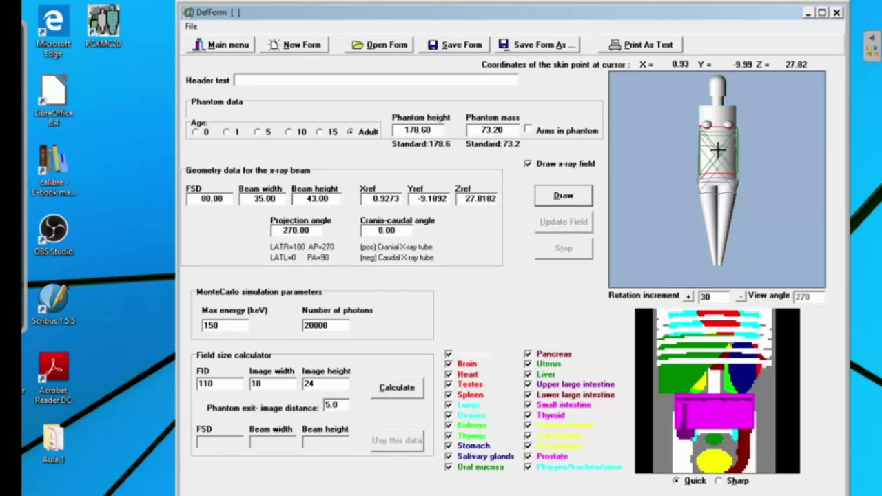
{"action": "left_click", "coordinate": [719, 482]}
{"action": "left_click", "coordinate": [564, 197]}
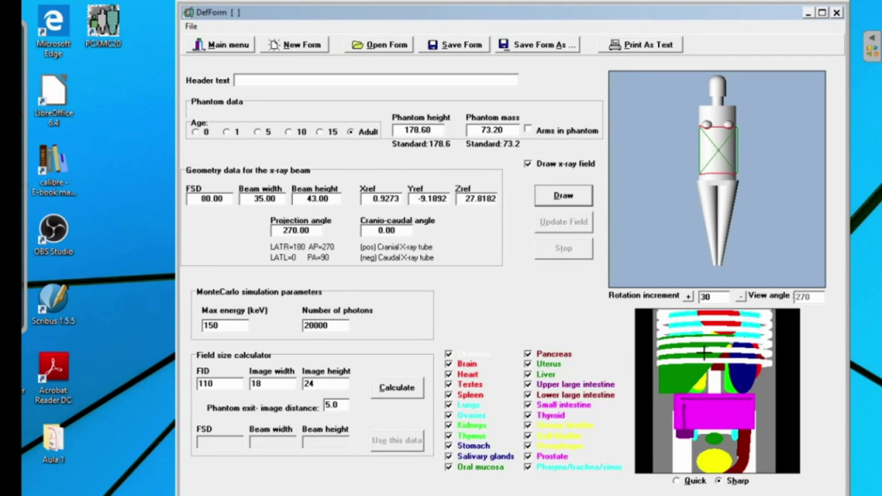
Place the x-ray field's reference point on the upper torso at about X 2.16, Y -9.14, Z 32.76 and redraw
{"action": "mouse_move", "coordinate": [728, 162]}
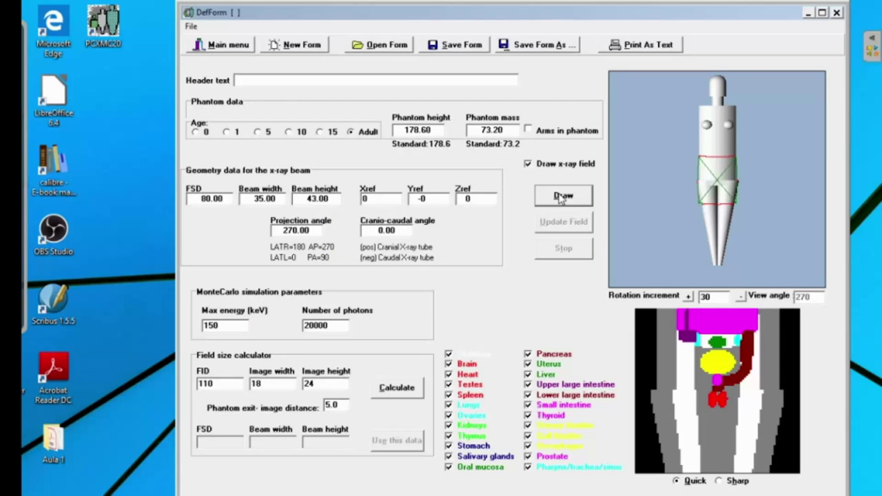
{"action": "mouse_move", "coordinate": [722, 191]}
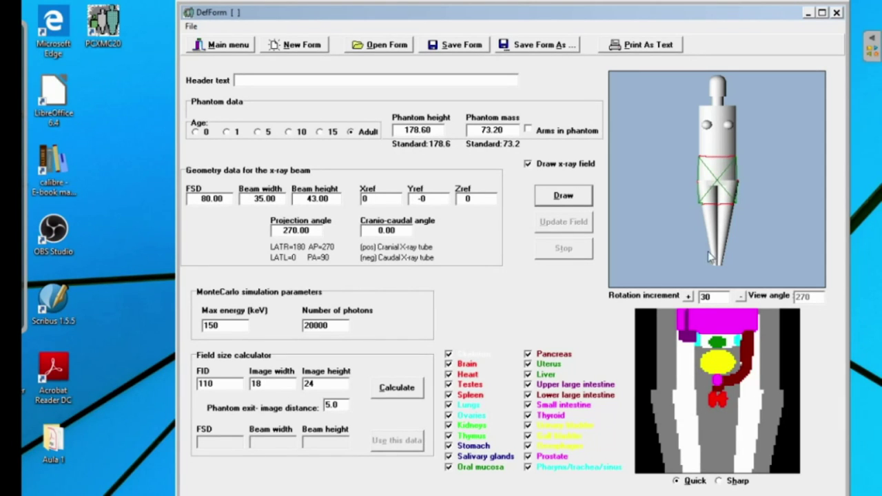
{"action": "left_click", "coordinate": [716, 153]}
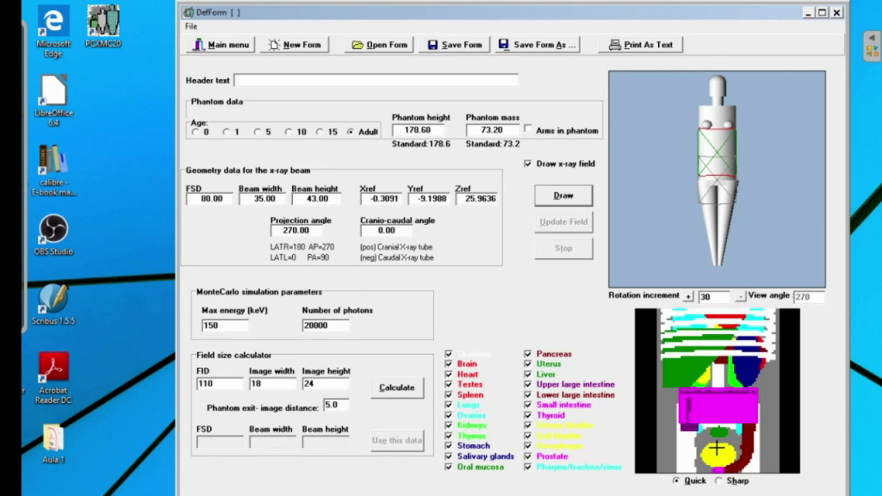
{"action": "left_click", "coordinate": [716, 146]}
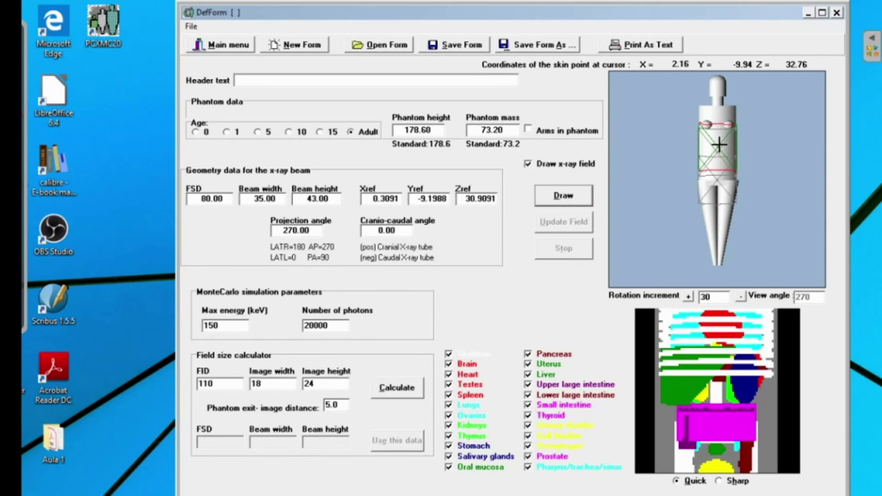
{"action": "left_click", "coordinate": [716, 145]}
{"action": "left_click", "coordinate": [563, 196]}
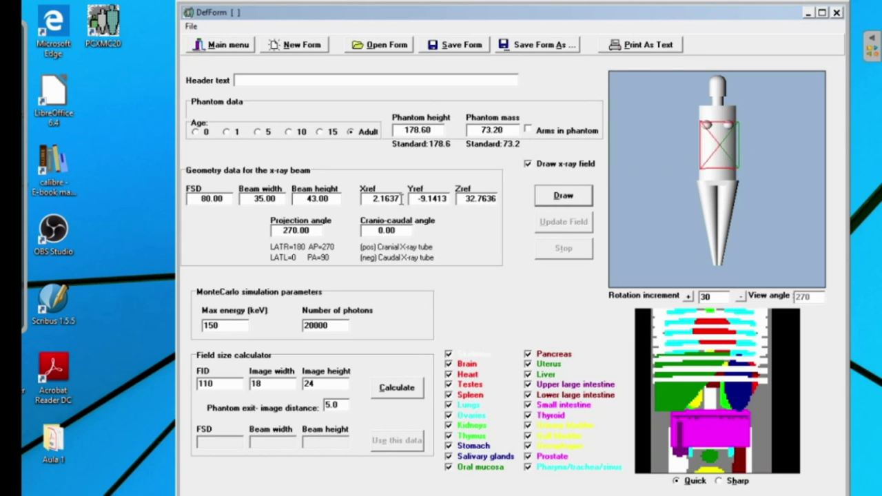
Set the beam's Xref coordinate to 0 and redraw the x-ray field
{"action": "key", "text": "BackSpace"}
{"action": "key", "text": "BackSpace"}
{"action": "key", "text": "BackSpace"}
{"action": "key", "text": "BackSpace"}
{"action": "key", "text": "BackSpace"}
{"action": "key", "text": "BackSpace"}
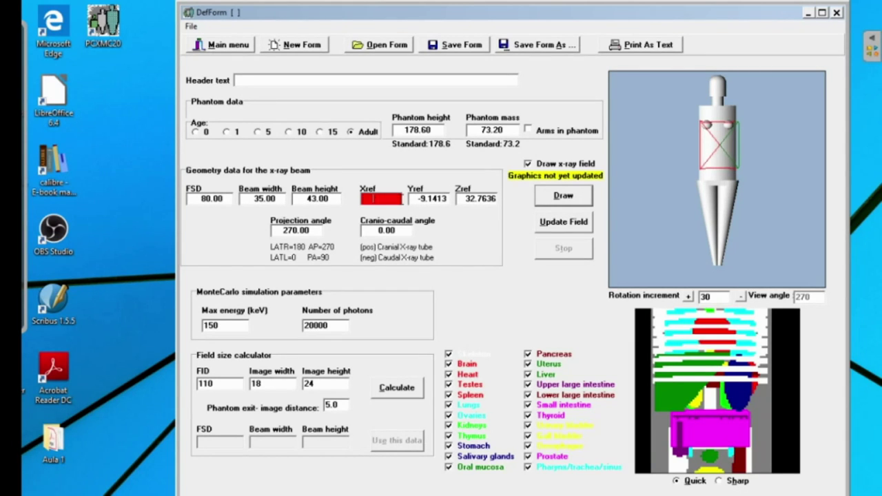
{"action": "type", "text": "0"}
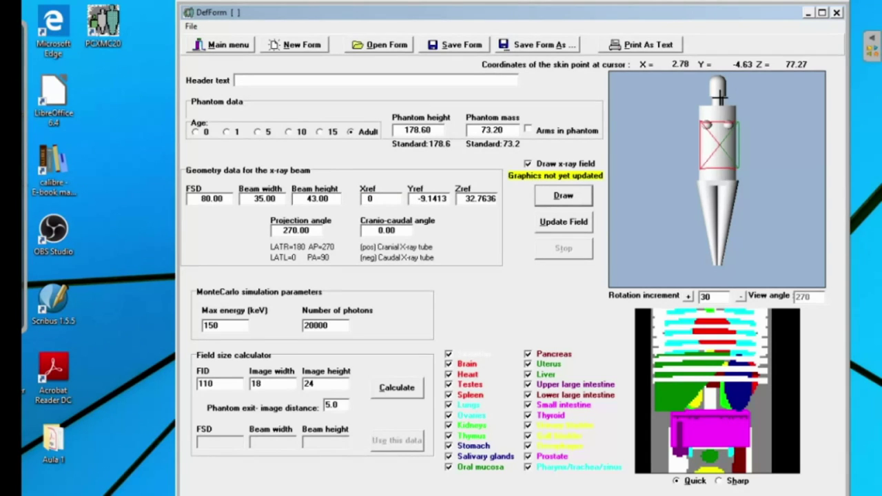
{"action": "left_click", "coordinate": [578, 197]}
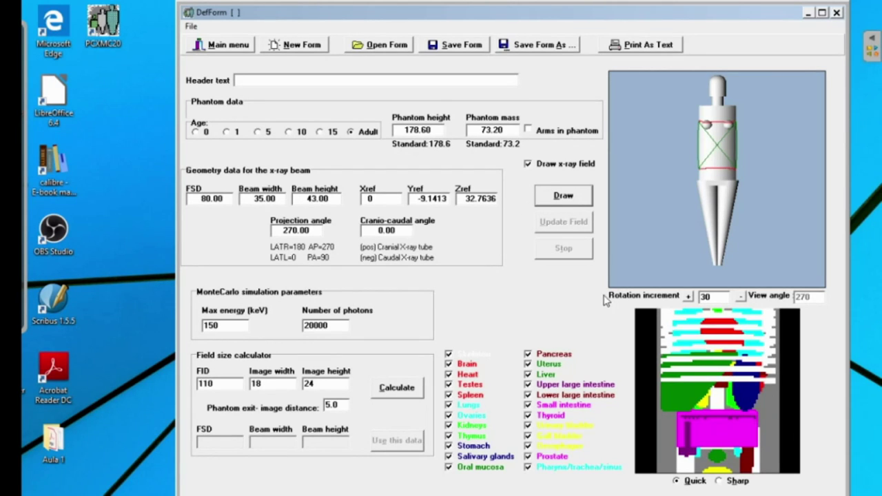
Set the beam's Zref coordinate to 31 and redraw the x-ray field
{"action": "left_click", "coordinate": [478, 198]}
{"action": "key", "text": "Delete"}
{"action": "key", "text": "Delete"}
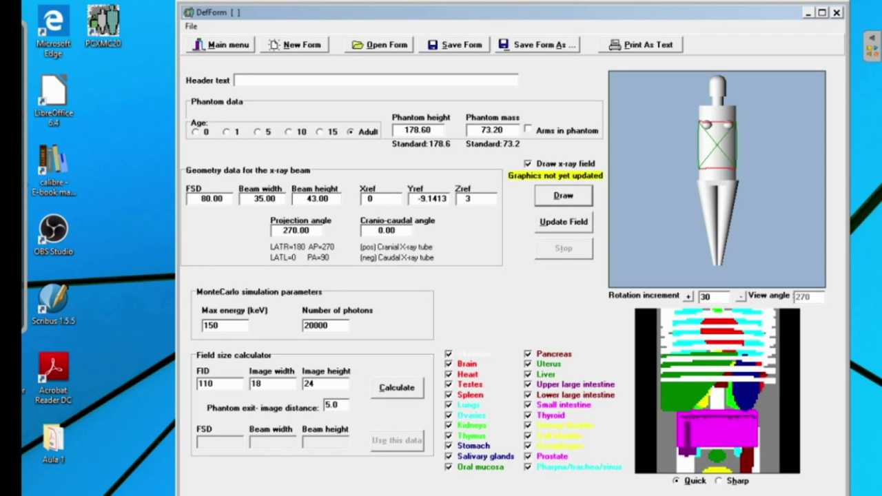
{"action": "left_click", "coordinate": [549, 198]}
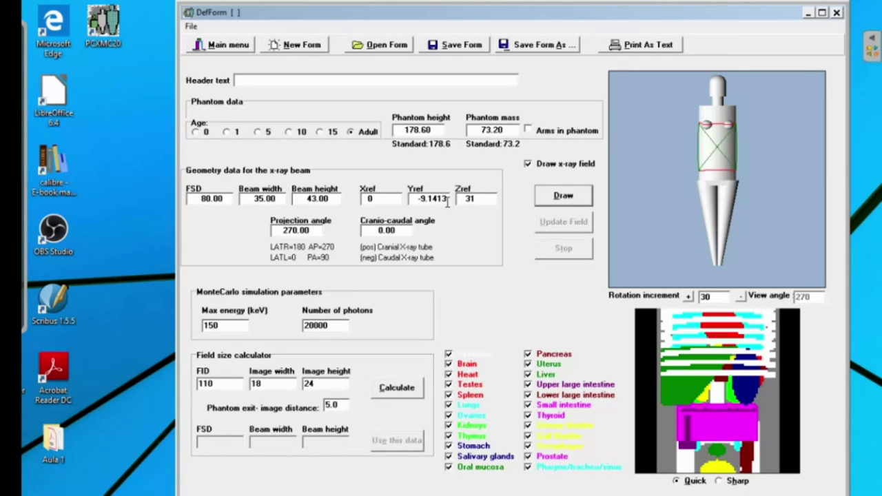
Set the beam's Yref coordinate to 0 and redraw the x-ray field
{"action": "key", "text": "BackSpace"}
{"action": "key", "text": "BackSpace"}
{"action": "key", "text": "BackSpace"}
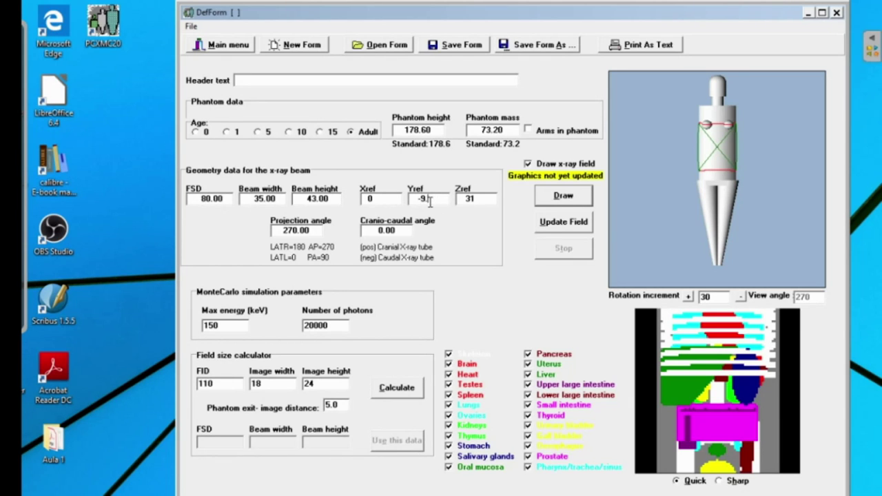
{"action": "key", "text": "BackSpace"}
{"action": "key", "text": "BackSpace"}
{"action": "key", "text": "BackSpace"}
{"action": "key", "text": "BackSpace"}
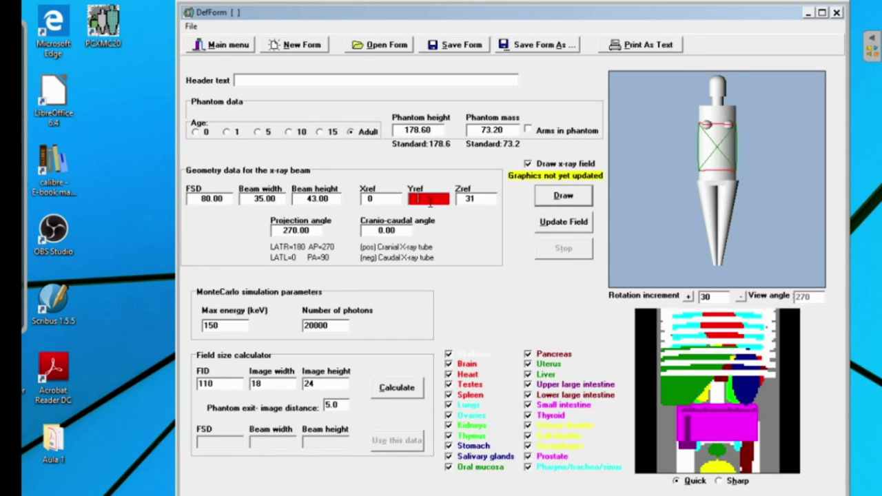
{"action": "type", "text": "0"}
{"action": "left_click", "coordinate": [555, 196]}
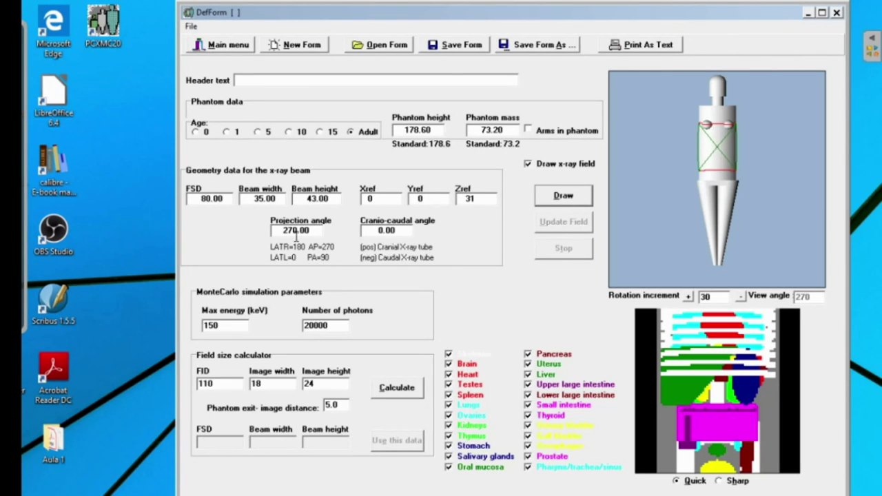
Set the projection angle to 90 for a PA projection and redraw the x-ray field
{"action": "double_click", "coordinate": [293, 231]}
{"action": "type", "text": "0"}
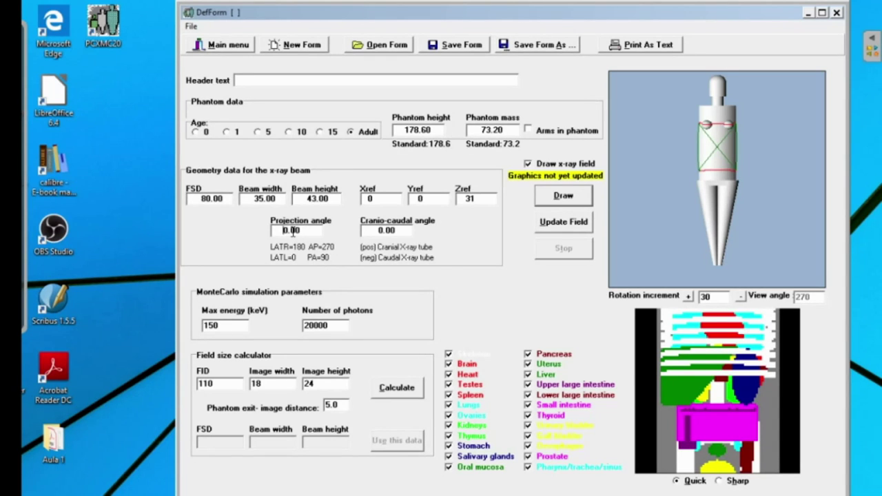
{"action": "double_click", "coordinate": [288, 231]}
{"action": "type", "text": "90"}
{"action": "left_click", "coordinate": [555, 200]}
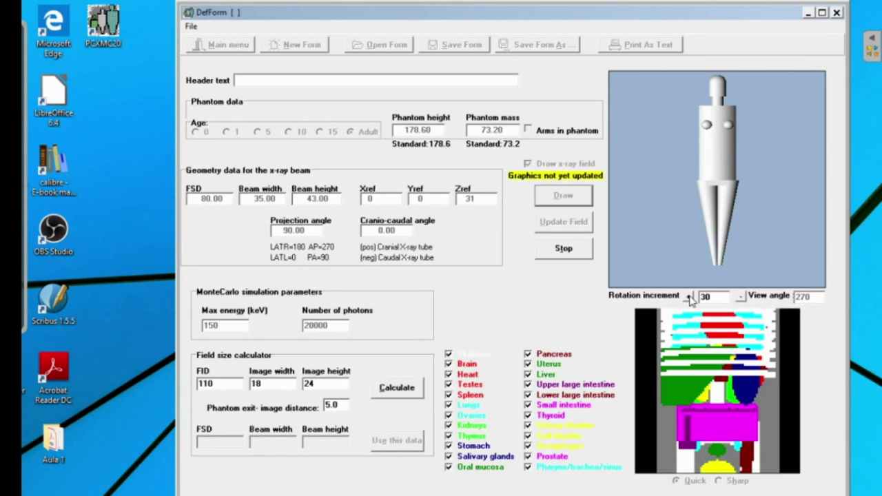
Rotate the phantom in 30-degree increments to a view angle of 90
{"action": "left_click", "coordinate": [688, 295]}
{"action": "left_click", "coordinate": [688, 295]}
{"action": "left_click", "coordinate": [689, 296]}
{"action": "left_click", "coordinate": [688, 296]}
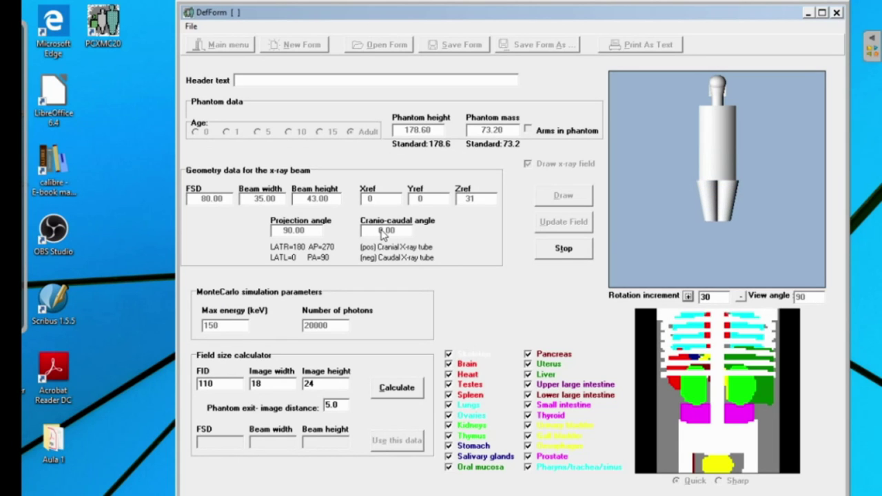
Set the cranio-caudal angle to 15 and redraw the x-ray field
{"action": "left_click", "coordinate": [383, 231]}
{"action": "key", "text": "BackSpace"}
{"action": "type", "text": "1"}
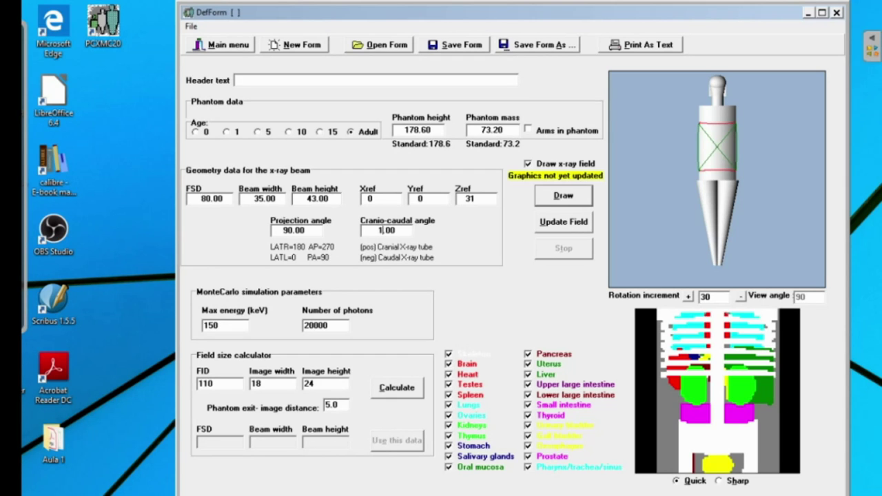
{"action": "type", "text": "5"}
{"action": "left_click", "coordinate": [563, 197]}
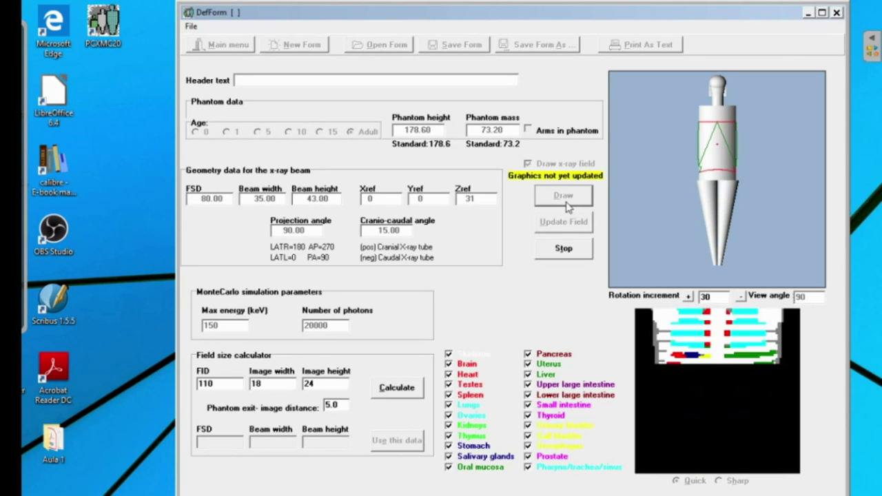
Rotate the phantom to a view angle of 150 and redraw the organ image in Sharp quality
{"action": "left_click", "coordinate": [689, 296]}
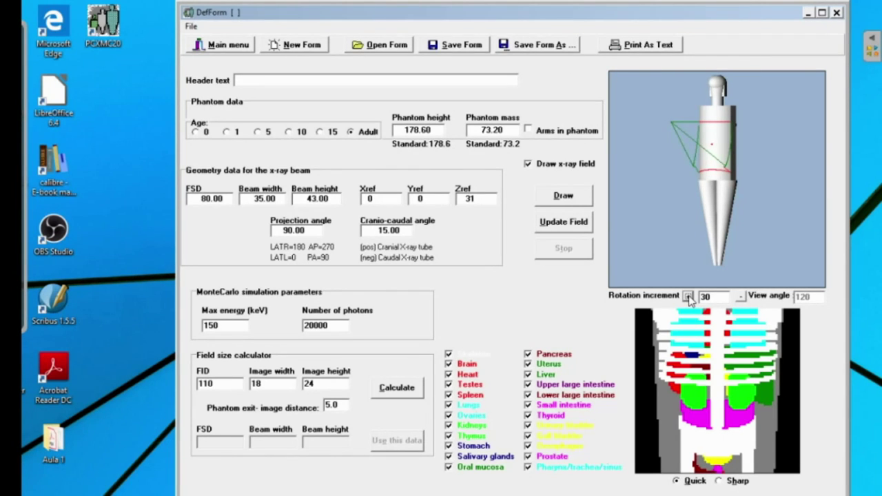
{"action": "left_click", "coordinate": [688, 296]}
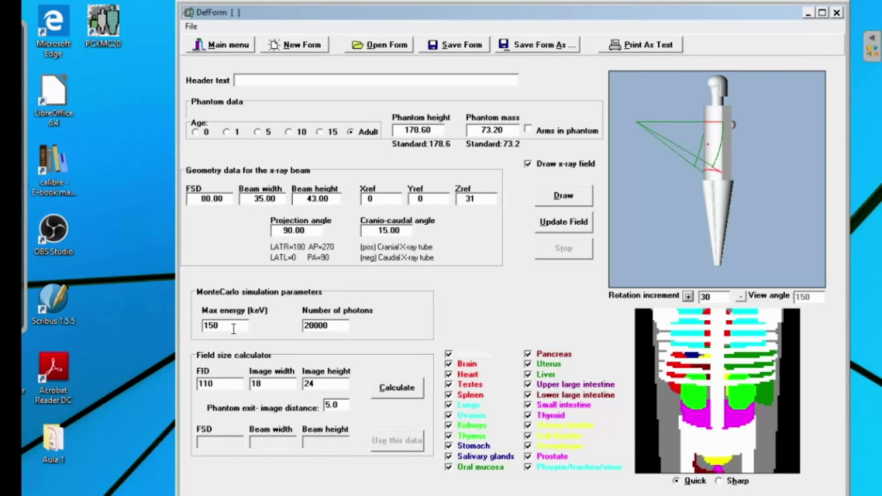
{"action": "left_click", "coordinate": [720, 481]}
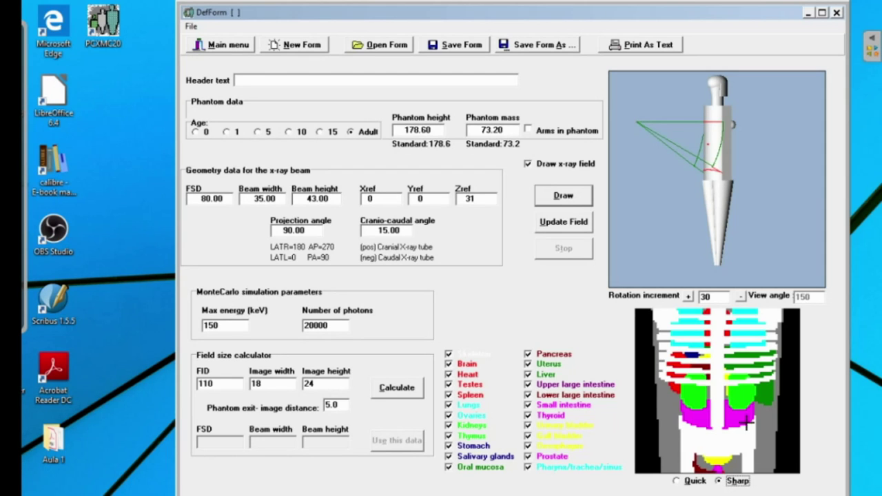
{"action": "left_click", "coordinate": [564, 197]}
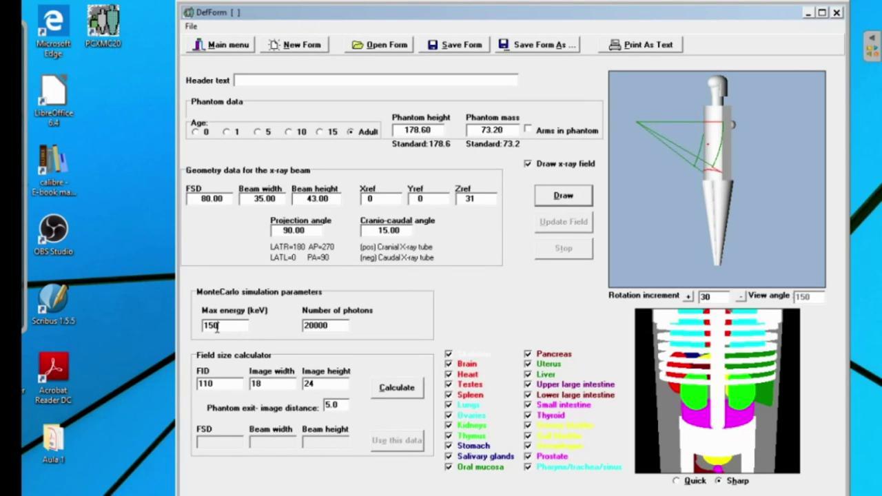
Set the maximum energy of the Monte Carlo simulation to 115 keV
{"action": "key", "text": "BackSpace"}
{"action": "key", "text": "BackSpace"}
{"action": "type", "text": "1"}
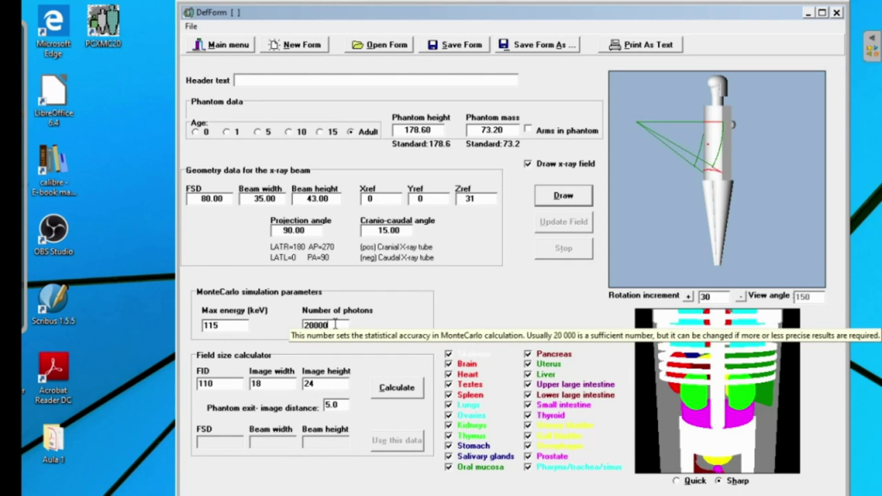
Set the number of photons to 200000, and enter an image width of 35 and image height of 43 in the field size calculator
{"action": "left_click_drag", "start_coordinate": [335, 324], "coordinate": [314, 328]}
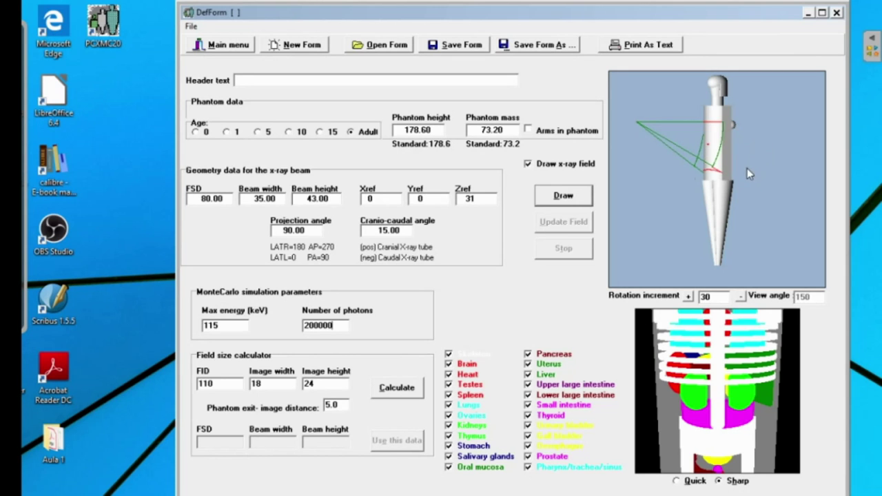
{"action": "left_click", "coordinate": [261, 384]}
{"action": "double_click", "coordinate": [261, 384]}
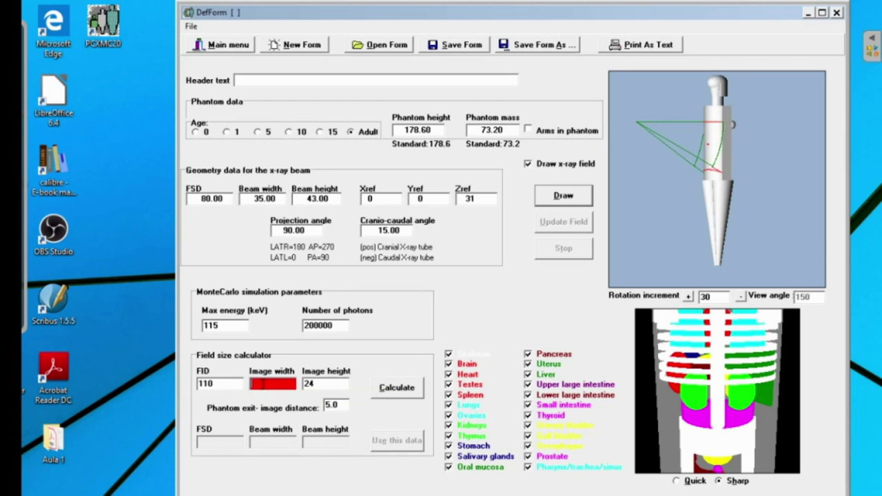
{"action": "type", "text": "35"}
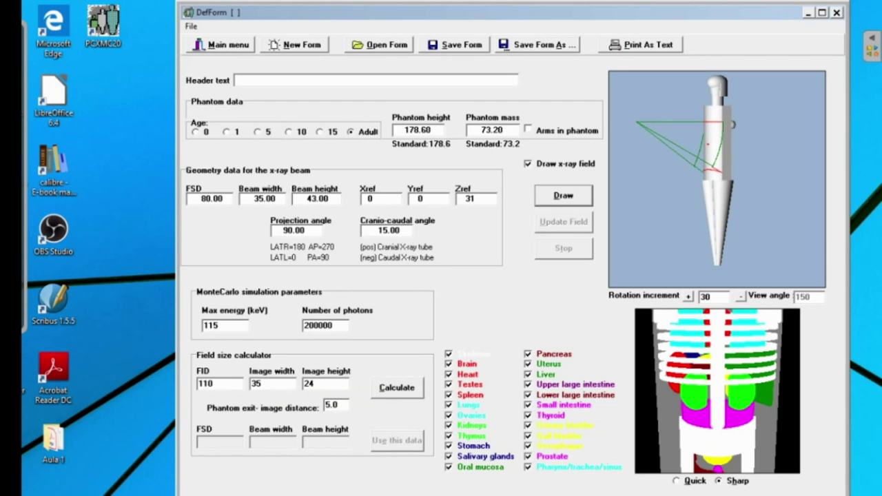
{"action": "left_click", "coordinate": [327, 383]}
{"action": "key", "text": "BackSpace"}
{"action": "double_click", "coordinate": [328, 383]}
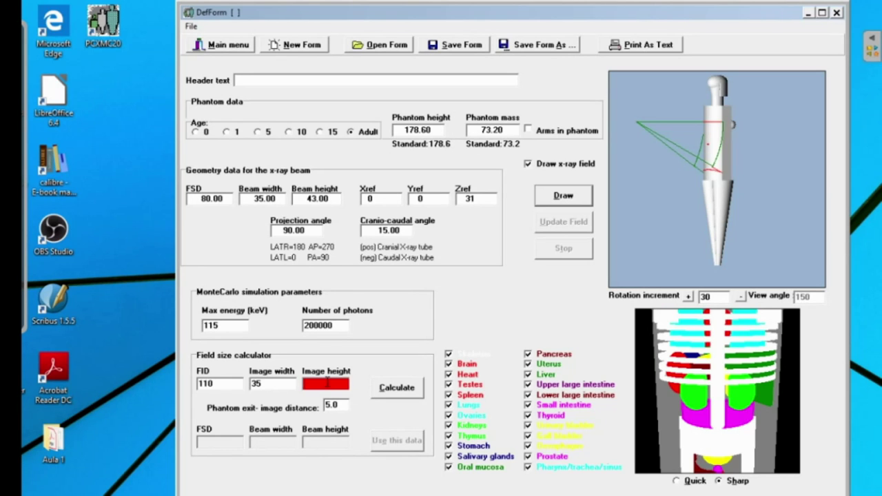
{"action": "type", "text": "43"}
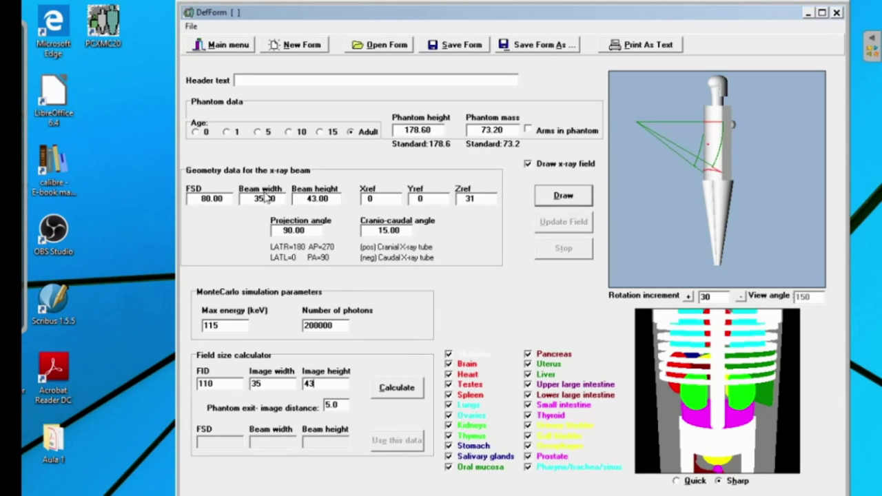
Calculate the field size at the patient entrance, apply it to the beam geometry and redraw the x-ray field
{"action": "left_click", "coordinate": [383, 390]}
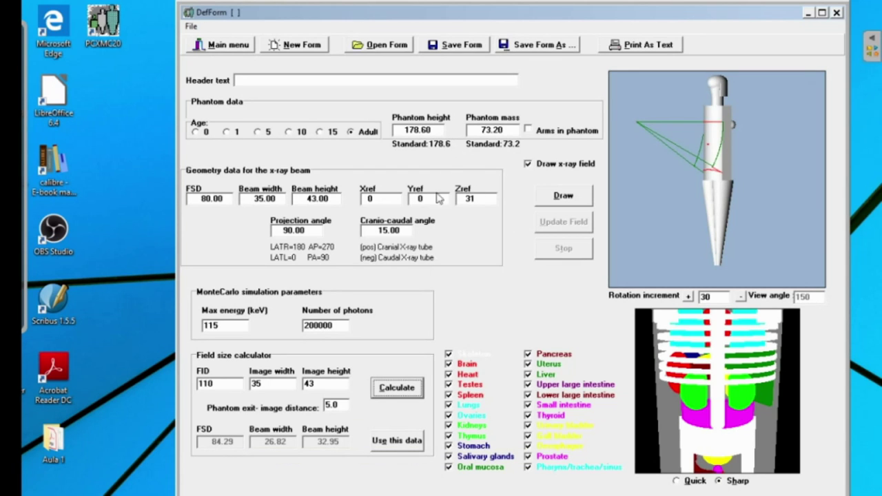
{"action": "left_click", "coordinate": [390, 443]}
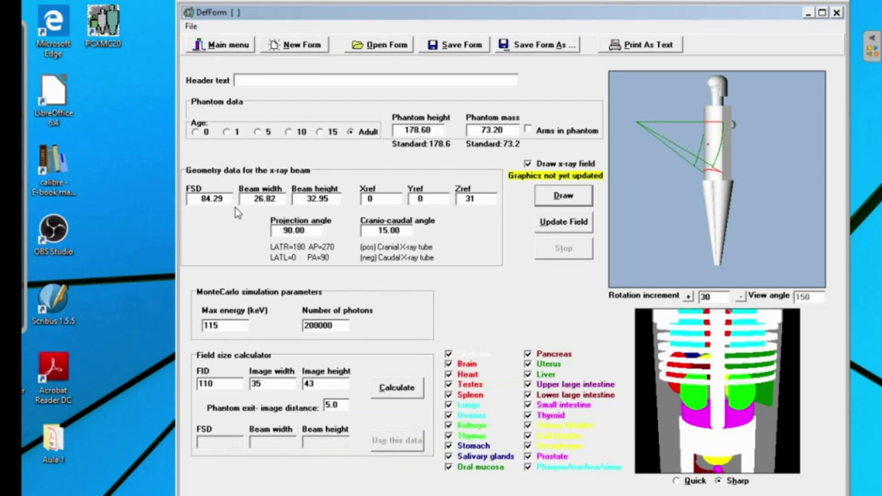
{"action": "left_click", "coordinate": [562, 197]}
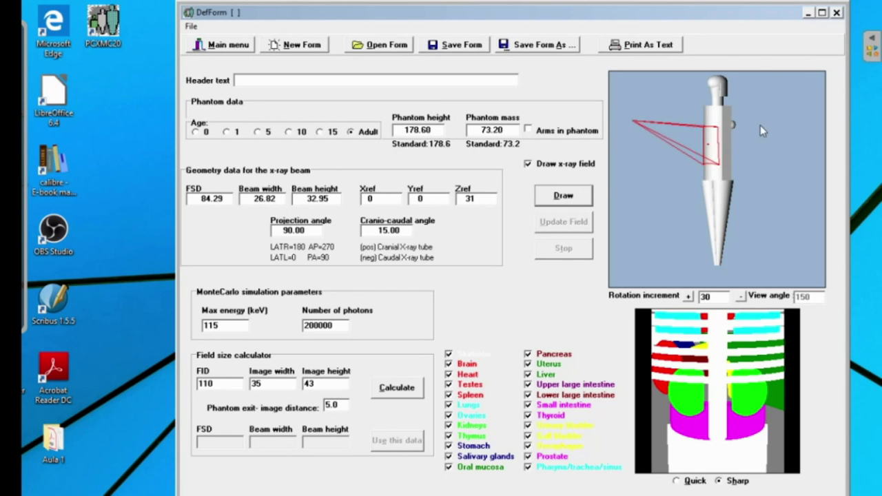
Recalculate the field size with a phantom exit-image distance of 10.0 and apply it to the beam geometry
{"action": "left_click", "coordinate": [329, 407]}
{"action": "type", "text": "10"}
{"action": "left_click", "coordinate": [397, 388]}
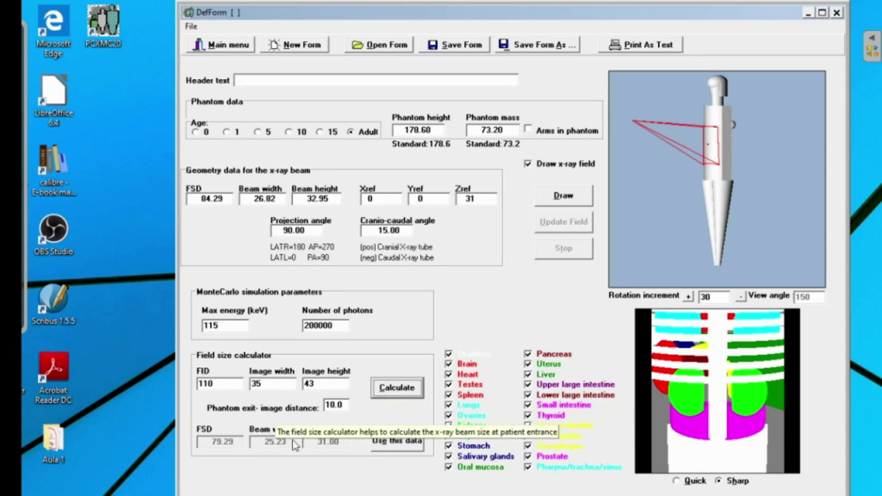
{"action": "left_click", "coordinate": [386, 444]}
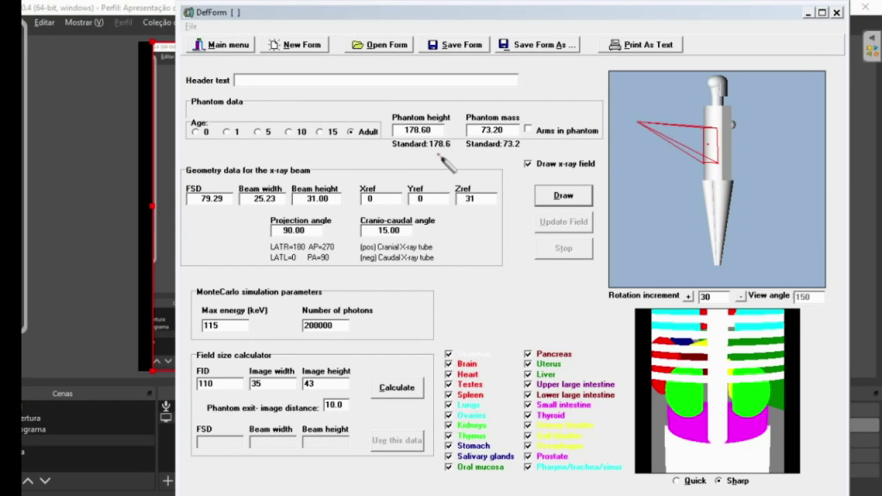
Save the examination form as "aula" in the MCRUNS folder
{"action": "left_click", "coordinate": [459, 45]}
{"action": "left_click", "coordinate": [476, 52]}
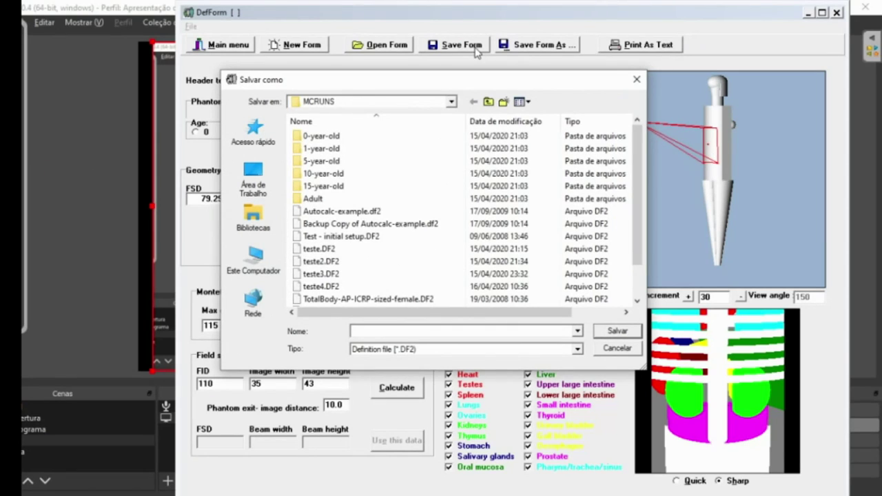
{"action": "type", "text": "au"}
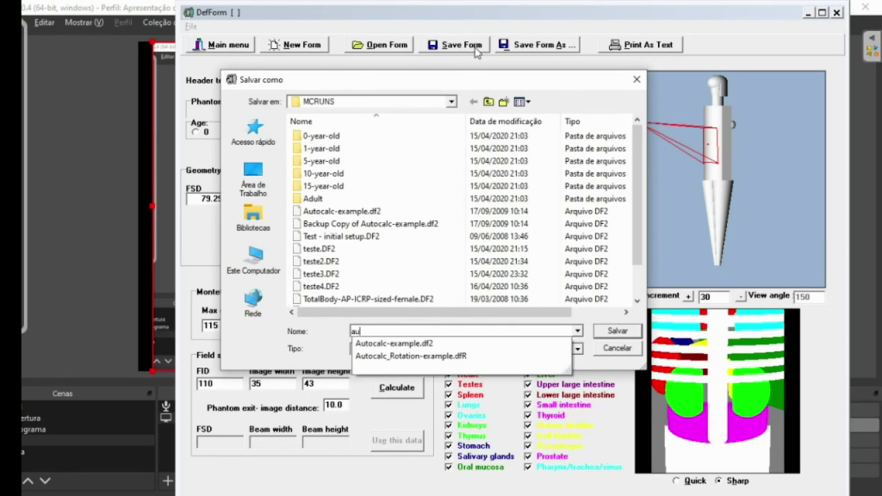
{"action": "type", "text": "la"}
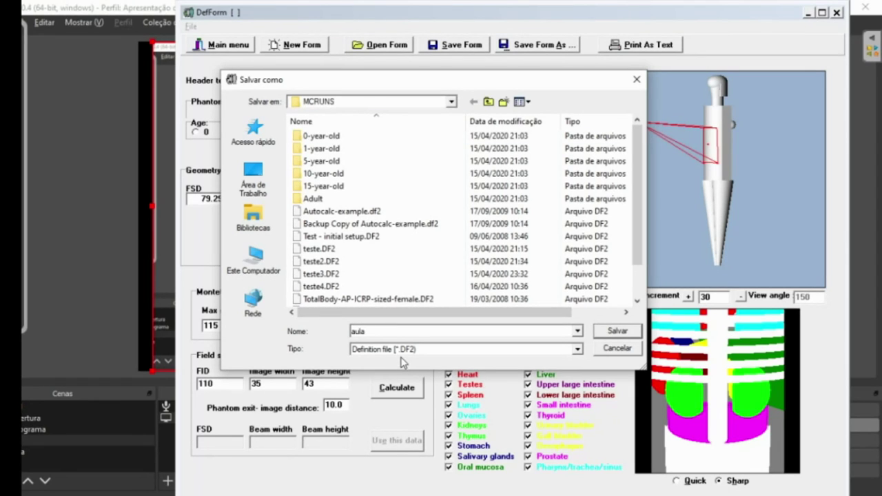
{"action": "left_click", "coordinate": [609, 334]}
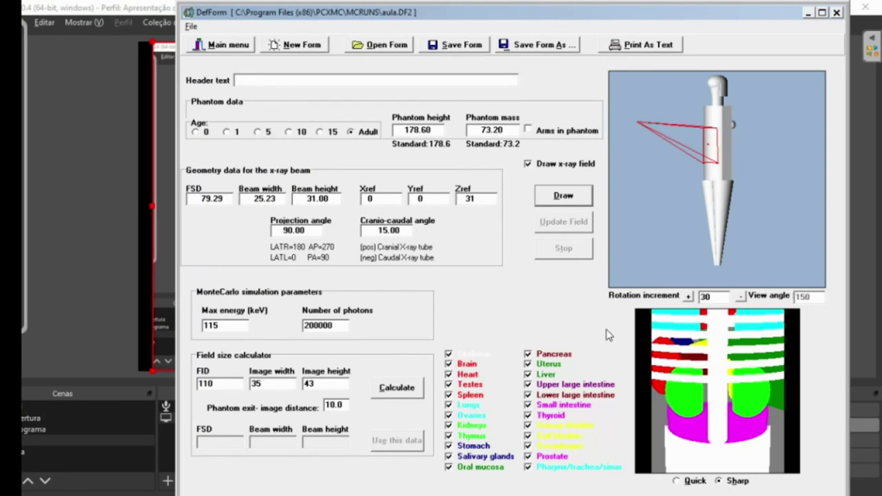
Leave the examination form and run the Monte Carlo simulation on aula.DF2
{"action": "left_click", "coordinate": [233, 49]}
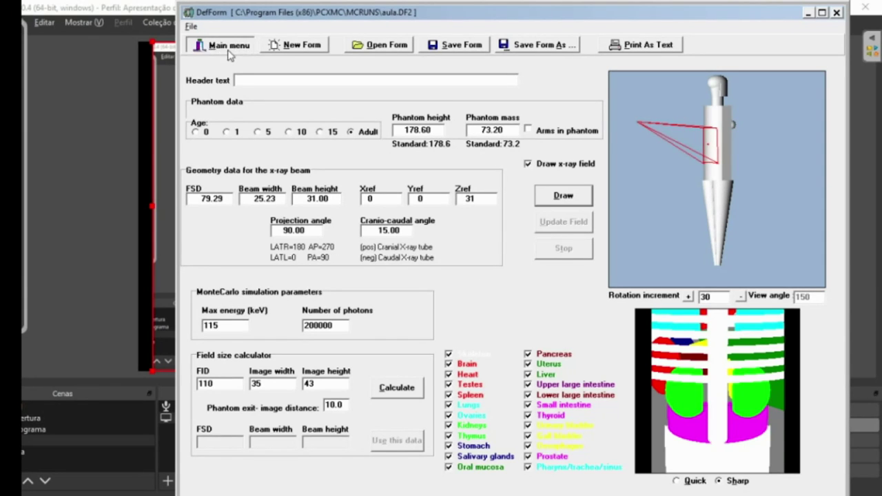
{"action": "left_click", "coordinate": [428, 249]}
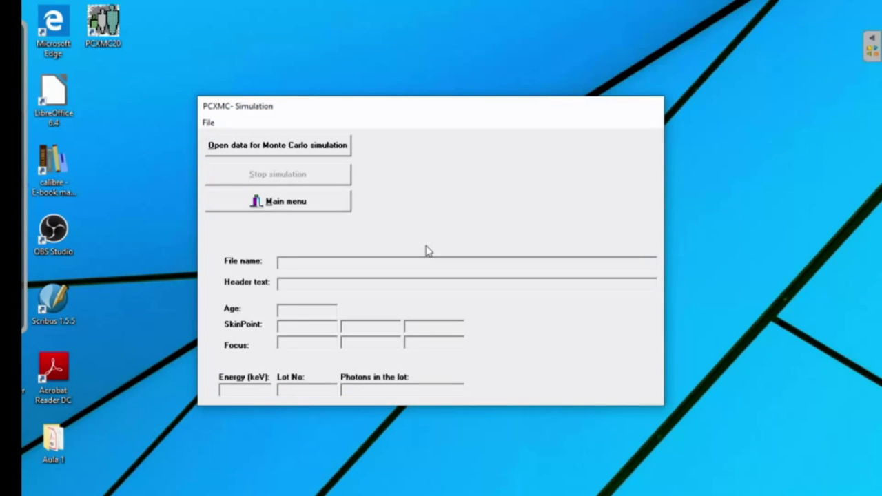
{"action": "left_click", "coordinate": [313, 146]}
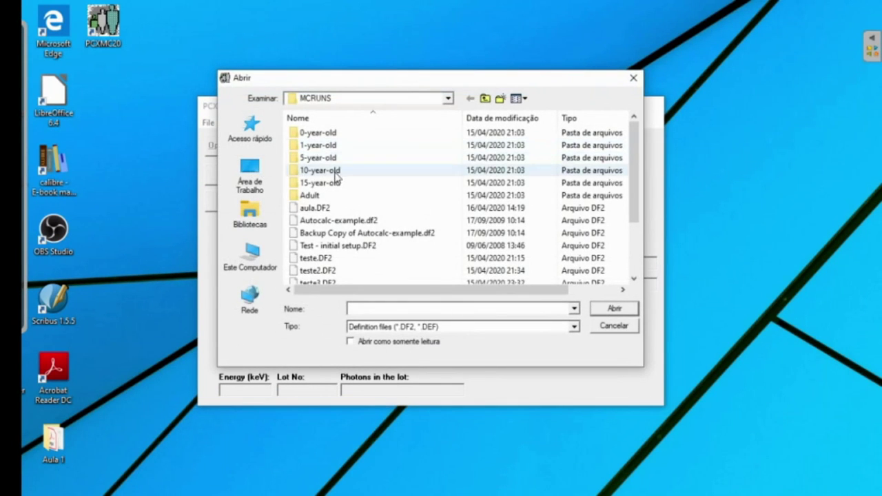
{"action": "left_click", "coordinate": [318, 209]}
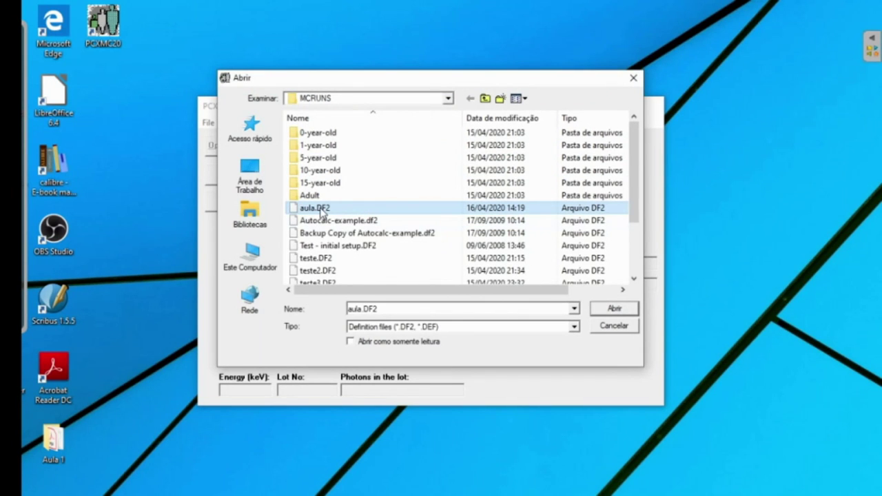
{"action": "left_click", "coordinate": [615, 308]}
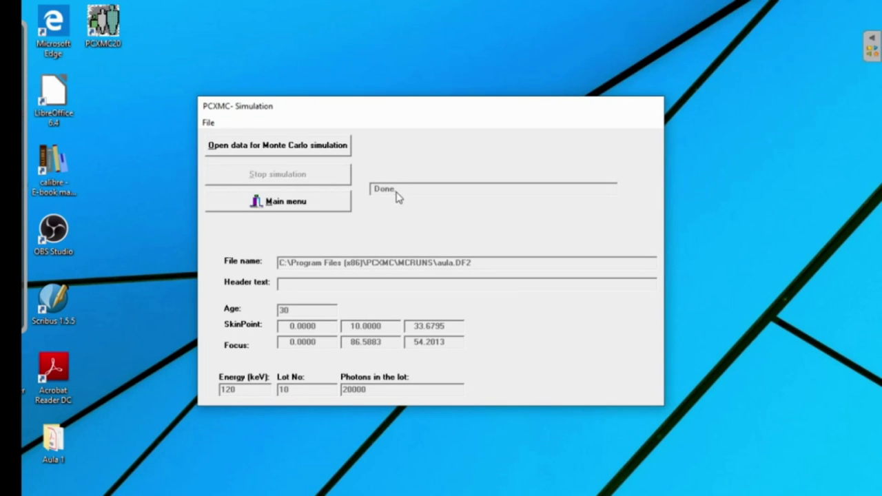
Start the dose computation and set the x-ray tube potential of the spectrum to 110 kV
{"action": "left_click", "coordinate": [312, 207]}
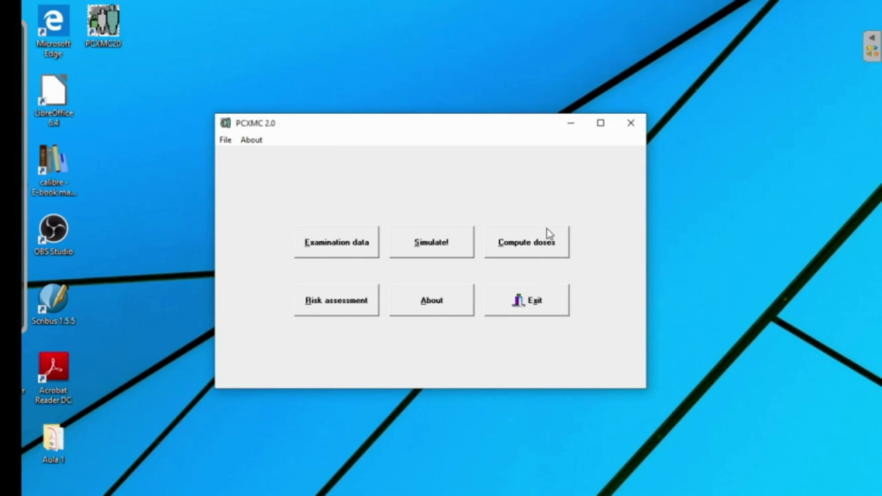
{"action": "left_click", "coordinate": [539, 249]}
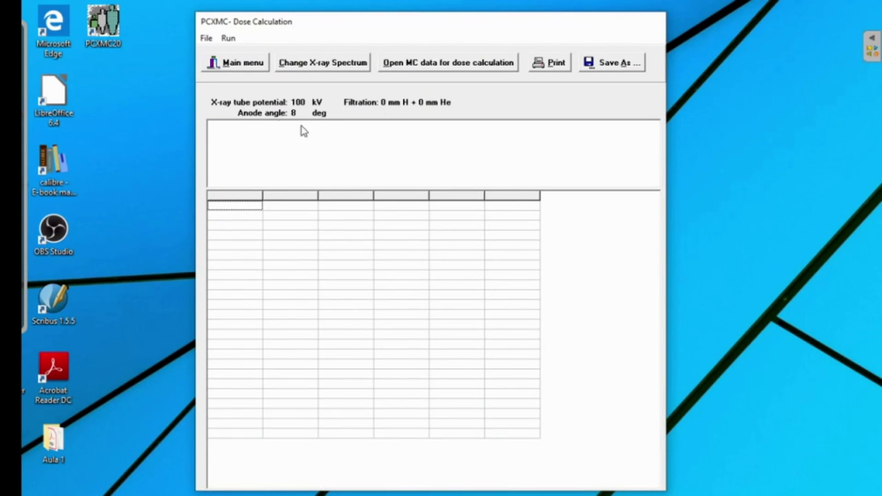
{"action": "left_click", "coordinate": [322, 62]}
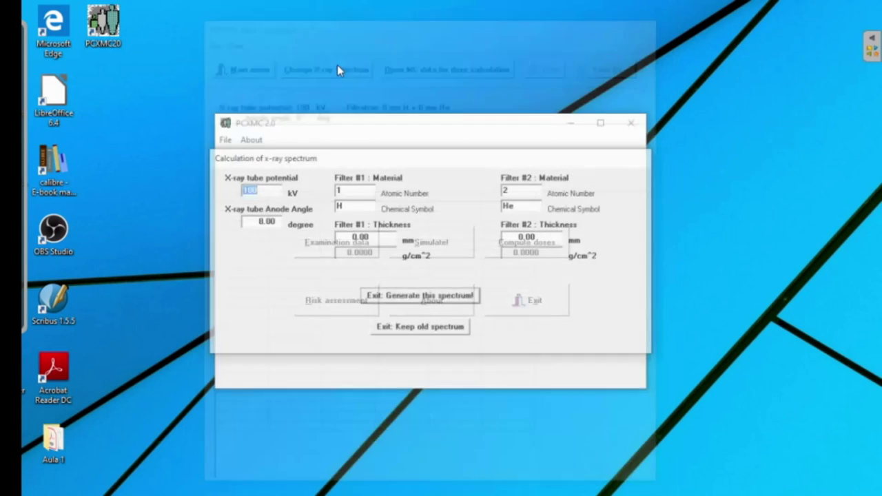
{"action": "left_click", "coordinate": [258, 190]}
{"action": "key", "text": "BackSpace"}
{"action": "key", "text": "BackSpace"}
{"action": "type", "text": "10"}
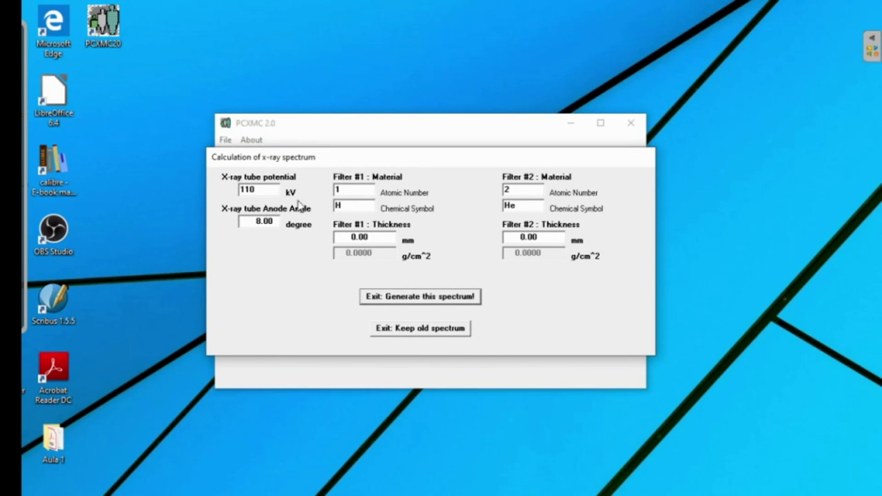
Define filter 1 as aluminium (atomic number 13) with a thickness of 2.5 mm
{"action": "left_click", "coordinate": [352, 189]}
{"action": "double_click", "coordinate": [351, 189]}
{"action": "type", "text": "13"}
{"action": "left_click", "coordinate": [352, 207]}
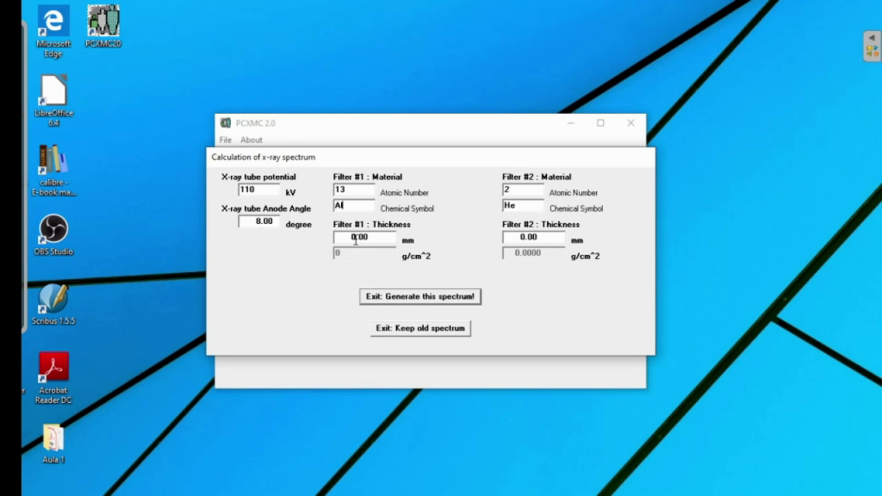
{"action": "double_click", "coordinate": [356, 237]}
{"action": "type", "text": "2.5"}
Set the x-ray tube anode angle to 9 degrees
{"action": "left_click", "coordinate": [261, 223]}
{"action": "key", "text": "BackSpace"}
{"action": "type", "text": "9"}
Define filter 2 as copper (Cu, atomic number 29) with a thickness of 0.1 mm and generate the spectrum
{"action": "left_click", "coordinate": [521, 192]}
{"action": "left_click", "coordinate": [524, 202]}
{"action": "key", "text": "BackSpace"}
{"action": "key", "text": "BackSpace"}
{"action": "type", "text": "Cu"}
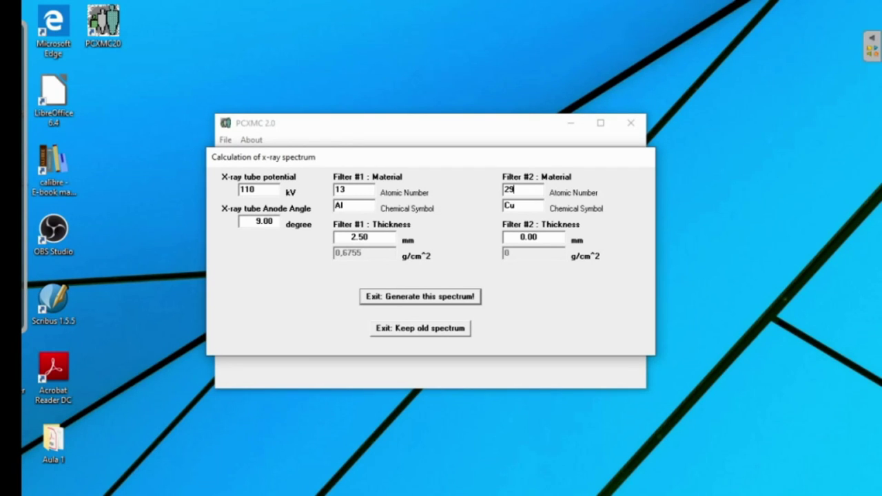
{"action": "left_click", "coordinate": [532, 238]}
{"action": "key", "text": "BackSpace"}
{"action": "type", "text": "1"}
{"action": "left_click", "coordinate": [422, 297]}
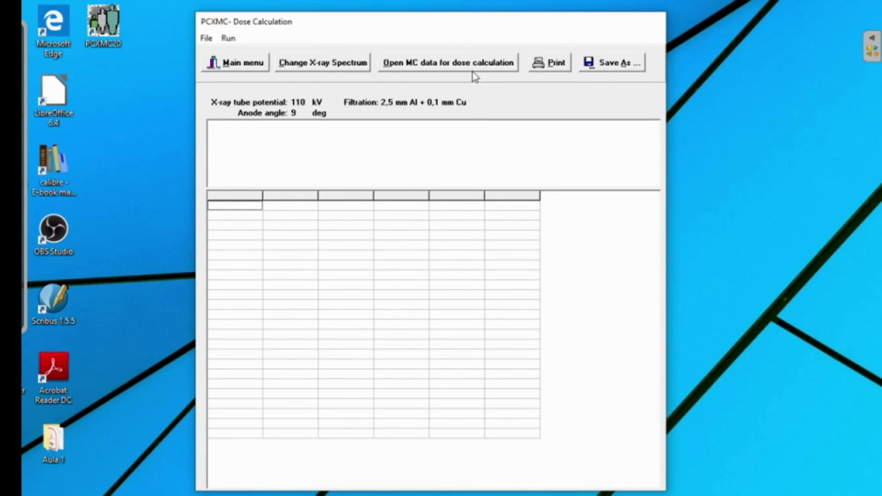
Open the Monte Carlo data file aula.en2 for the dose calculation
{"action": "left_click", "coordinate": [445, 71]}
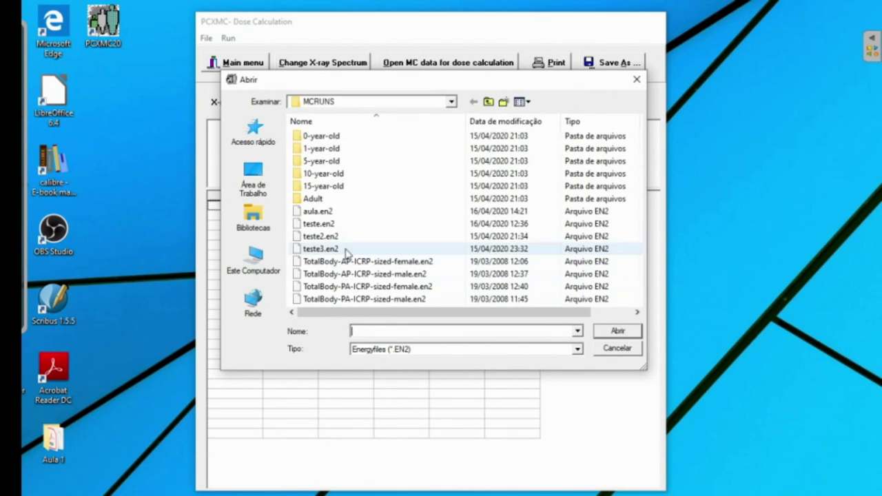
{"action": "left_click", "coordinate": [341, 213]}
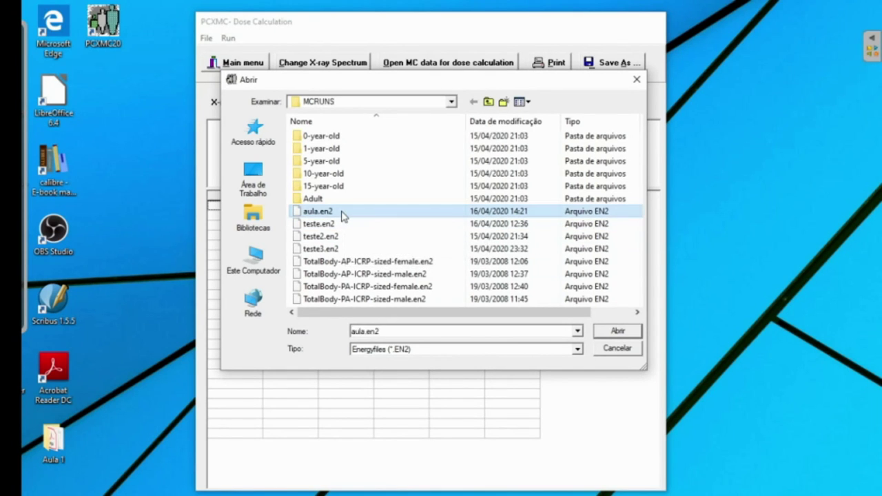
{"action": "left_click", "coordinate": [604, 338]}
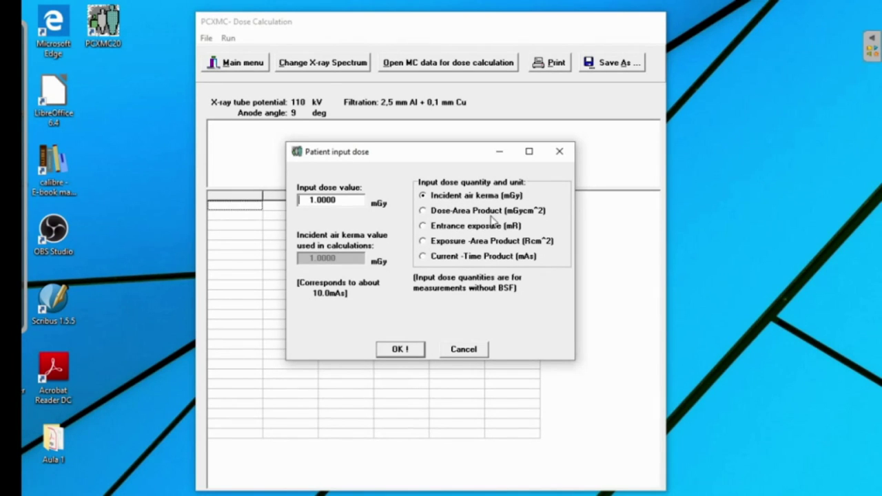
Calculate the organ doses from a Dose-Area Product input of 5 mGycm^2
{"action": "left_click", "coordinate": [424, 212]}
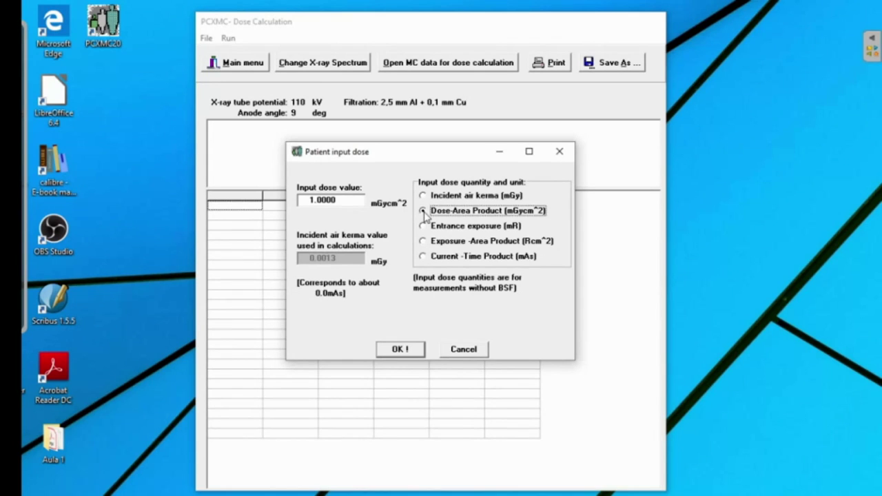
{"action": "left_click", "coordinate": [311, 201]}
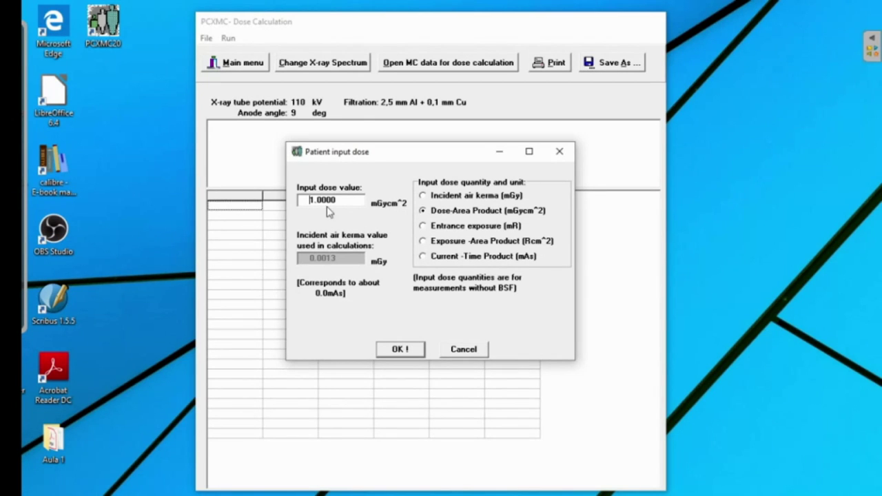
{"action": "type", "text": "5"}
{"action": "key", "text": "Delete"}
{"action": "left_click", "coordinate": [433, 258]}
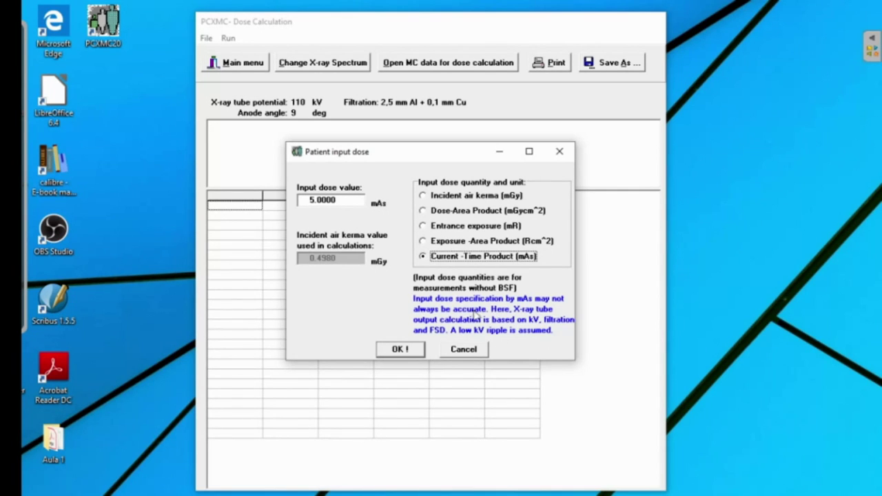
{"action": "left_click", "coordinate": [423, 211]}
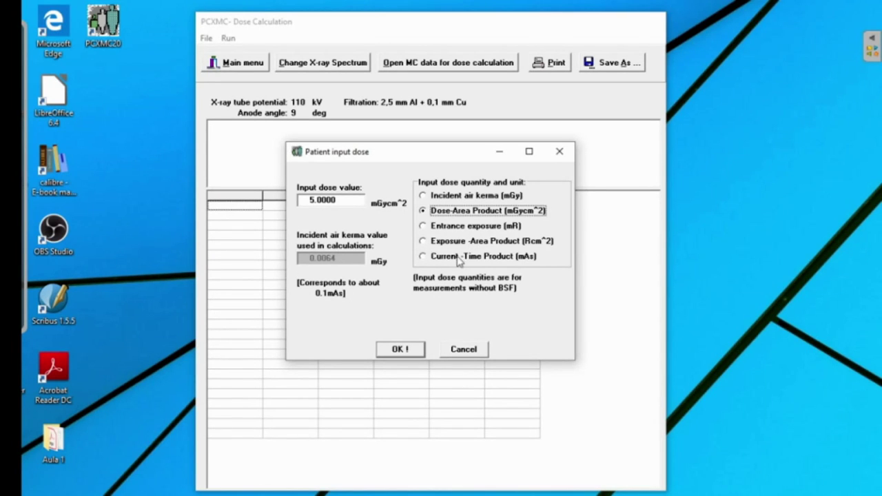
{"action": "left_click", "coordinate": [398, 350]}
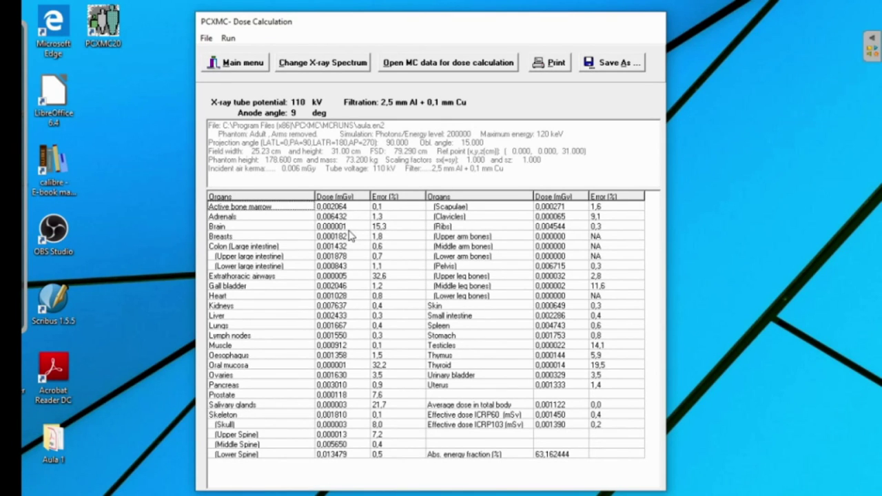
{"action": "left_click", "coordinate": [83, 208]}
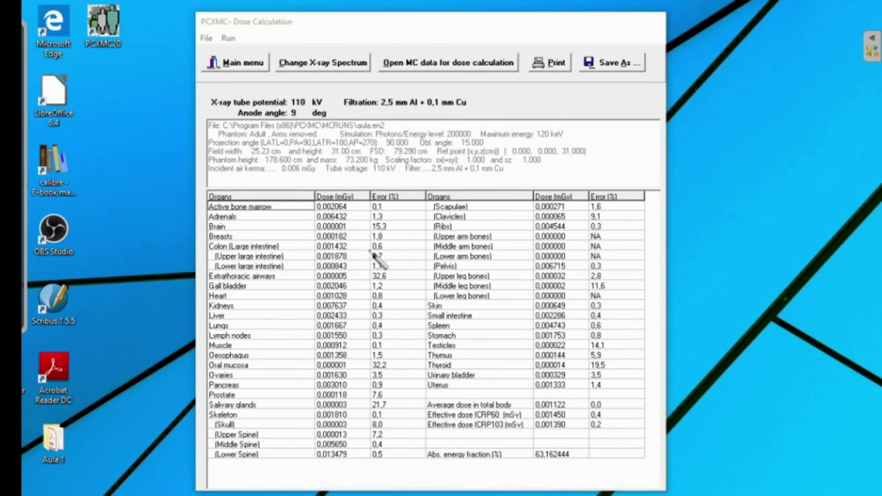
{"action": "left_click", "coordinate": [358, 237]}
{"action": "mouse_move", "coordinate": [567, 292]}
{"action": "left_mouse_down"}
{"action": "mouse_move", "coordinate": [544, 292]}
{"action": "mouse_move", "coordinate": [582, 294]}
{"action": "mouse_move", "coordinate": [555, 293]}
{"action": "mouse_move", "coordinate": [574, 306]}
{"action": "mouse_move", "coordinate": [560, 291]}
{"action": "mouse_move", "coordinate": [569, 301]}
{"action": "mouse_move", "coordinate": [600, 296]}
{"action": "mouse_move", "coordinate": [571, 299]}
{"action": "mouse_move", "coordinate": [558, 236]}
{"action": "mouse_move", "coordinate": [606, 285]}
{"action": "left_mouse_up"}
{"action": "left_click_drag", "start_coordinate": [374, 231], "coordinate": [201, 238]}
{"action": "mouse_move", "coordinate": [466, 141]}
{"action": "left_mouse_down"}
{"action": "mouse_move", "coordinate": [456, 133]}
{"action": "mouse_move", "coordinate": [574, 237]}
{"action": "mouse_move", "coordinate": [571, 243]}
{"action": "mouse_move", "coordinate": [459, 204]}
{"action": "mouse_move", "coordinate": [460, 134]}
{"action": "mouse_move", "coordinate": [593, 255]}
{"action": "mouse_move", "coordinate": [588, 283]}
{"action": "left_mouse_up"}
{"action": "mouse_move", "coordinate": [553, 63]}
{"action": "left_mouse_down"}
{"action": "mouse_move", "coordinate": [606, 62]}
{"action": "mouse_move", "coordinate": [329, 187]}
{"action": "left_mouse_up"}
Save the calculated organ doses as a dose file (*.mG2) named aula in the MCRUNS folder
{"action": "left_click", "coordinate": [599, 68]}
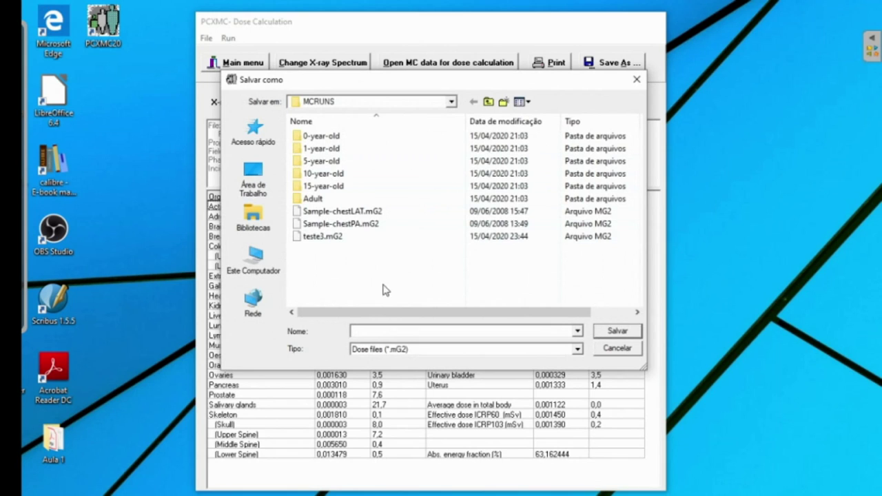
{"action": "left_click", "coordinate": [370, 330]}
{"action": "type", "text": "a"}
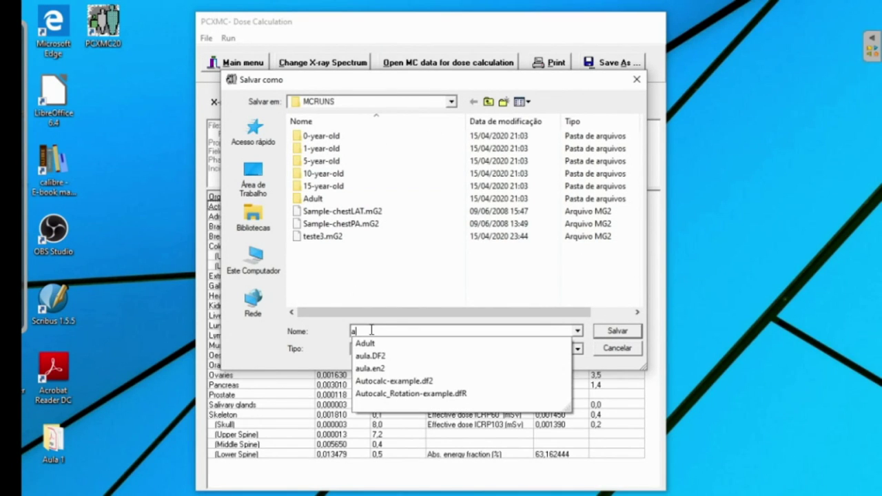
{"action": "type", "text": "ula"}
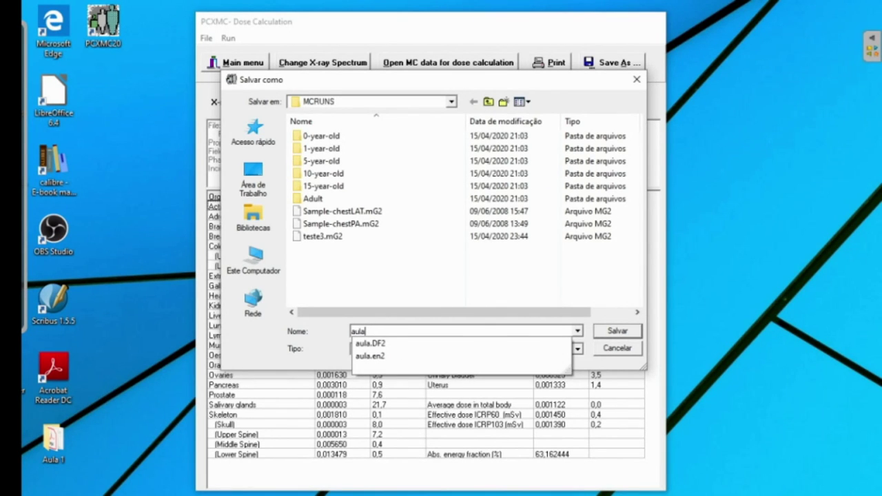
{"action": "key", "text": "Return"}
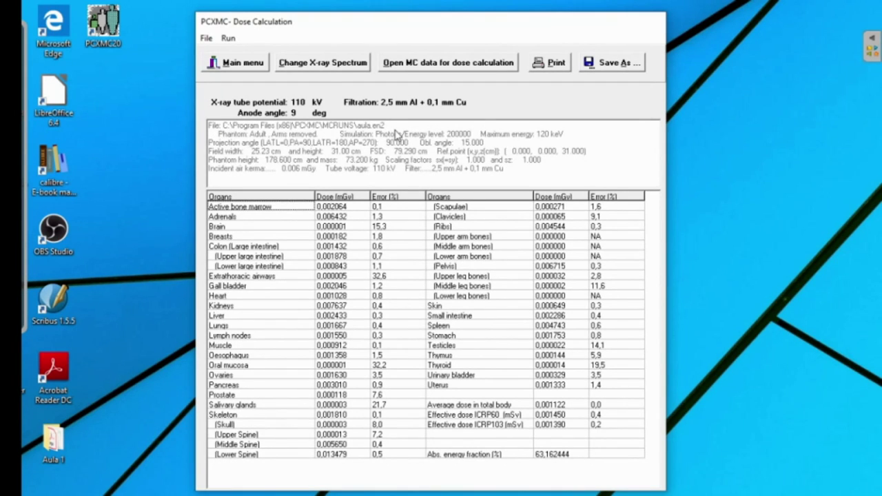
Leave the dose calculation for the program's main window and exit PCXMC 2.0
{"action": "left_click", "coordinate": [207, 38]}
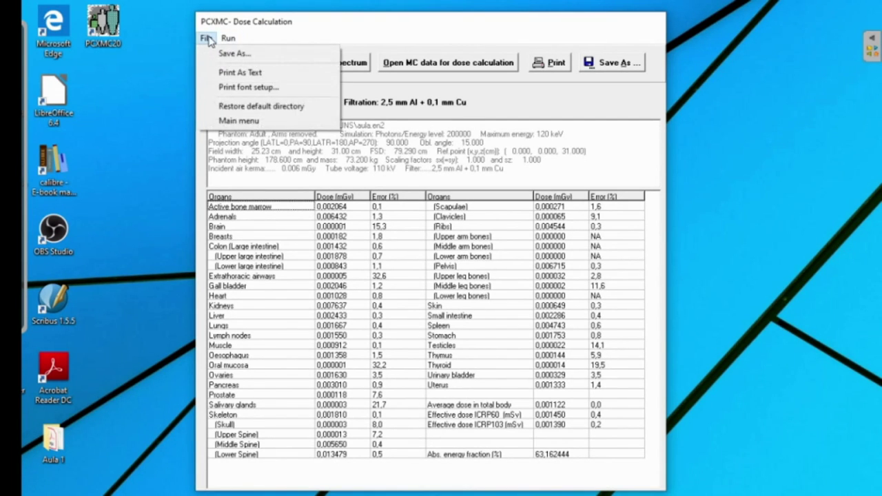
{"action": "left_click", "coordinate": [246, 121]}
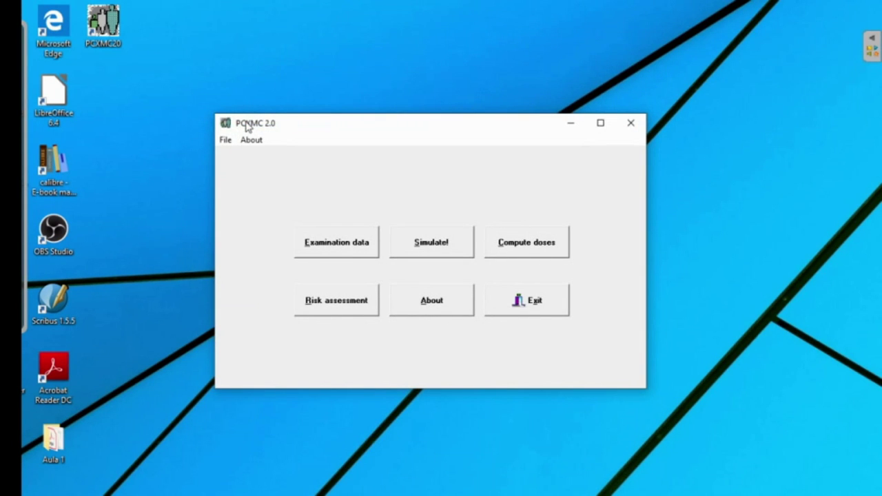
{"action": "left_click", "coordinate": [509, 301]}
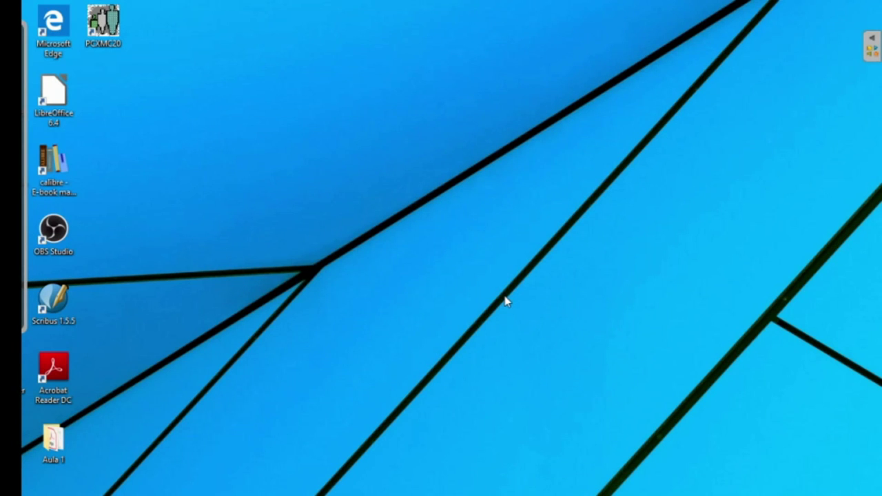